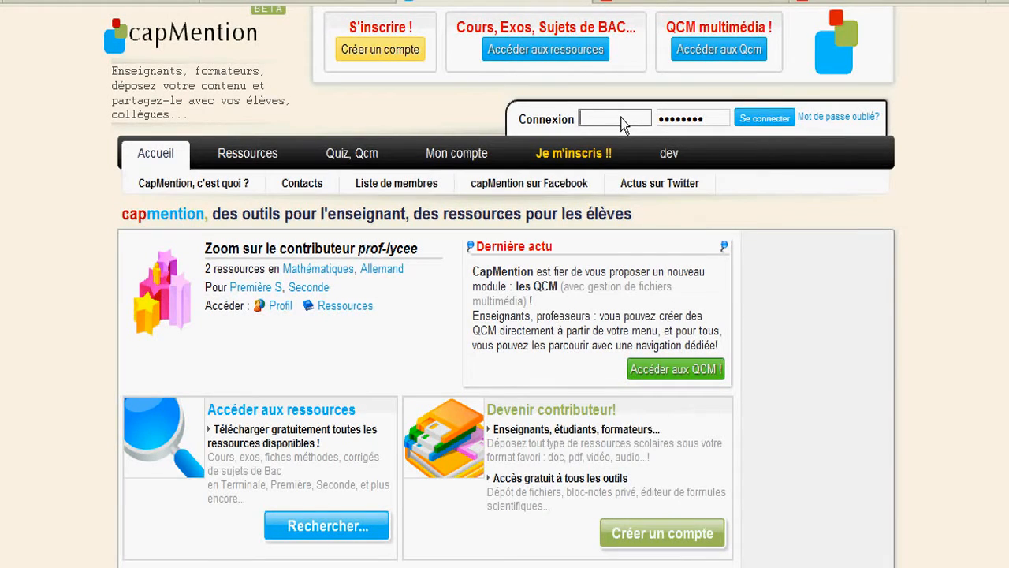
Log in to capMention with the teacher account's username.
key("Tab")
key("Return")
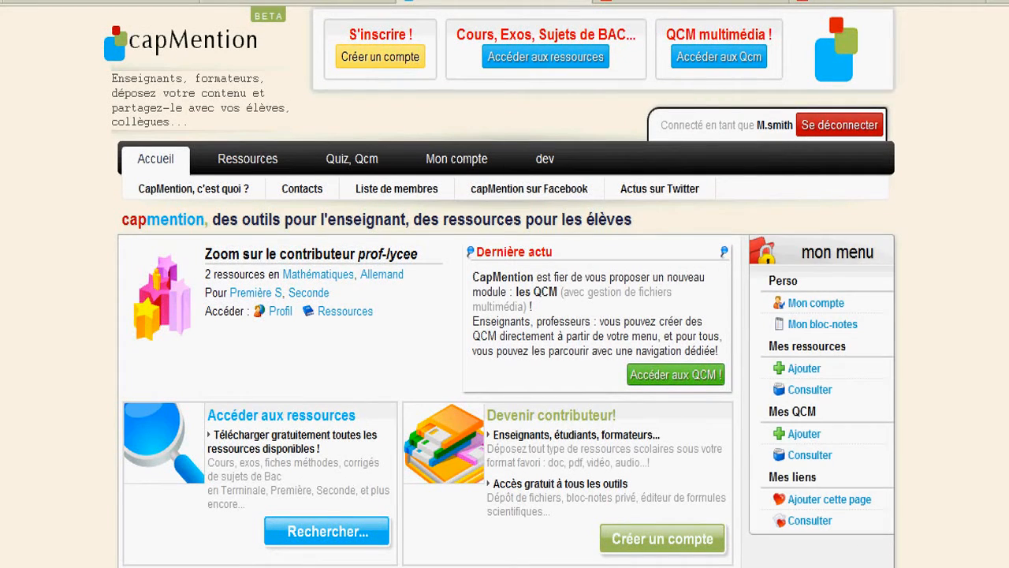
scroll(931, 317, "down", 3)
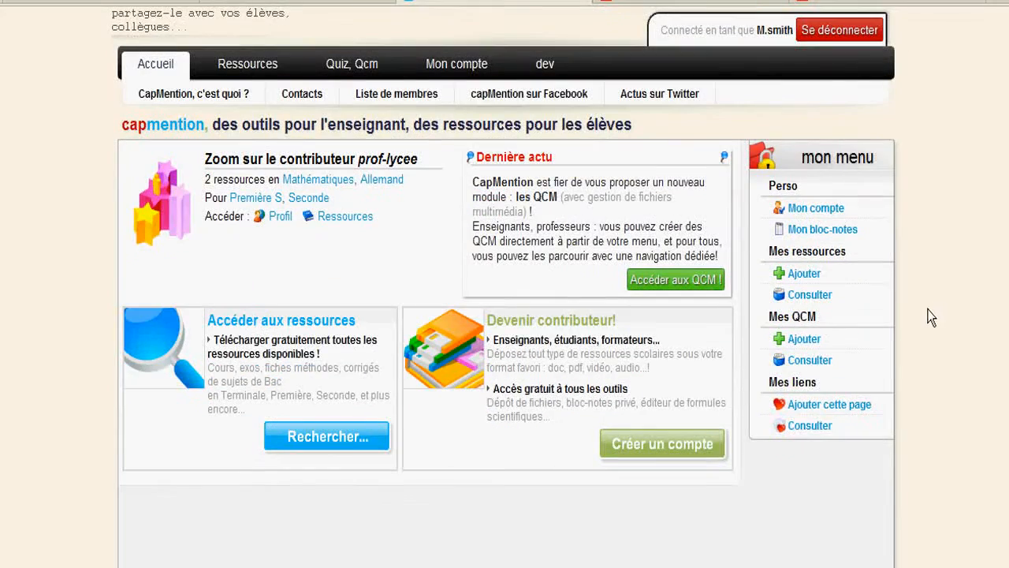
Open Mes ressources and scroll down to the inactive resource n°117 'Test 01'.
left_click(820, 298)
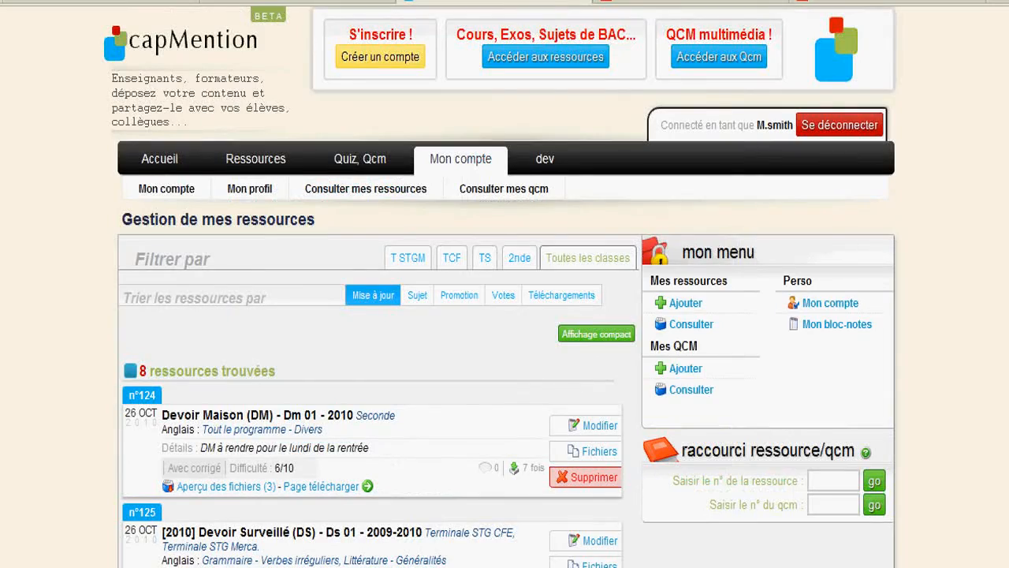
scroll(577, 372, "down", 3)
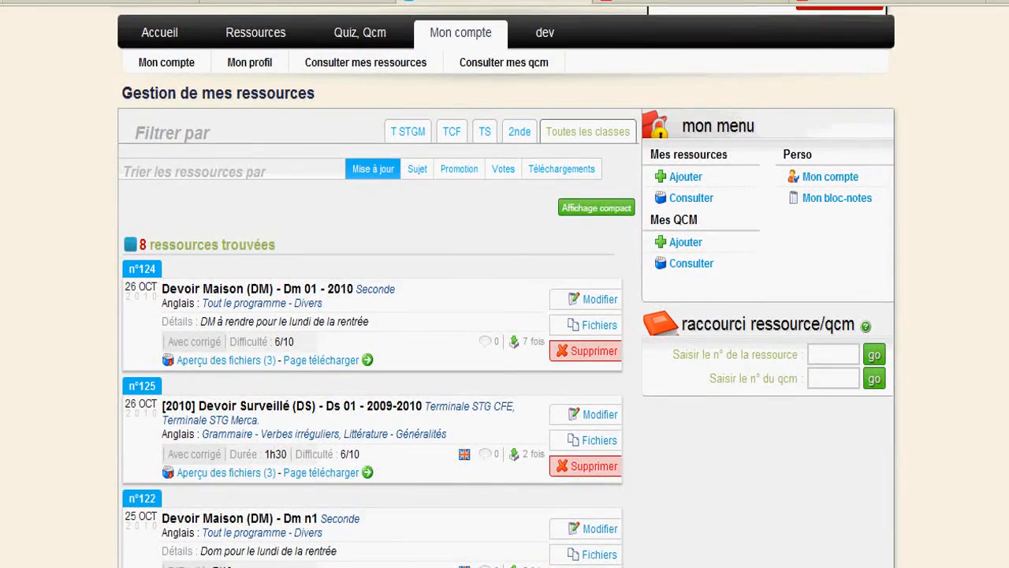
scroll(505, 286, "down", 1)
scroll(504, 315, "down", 6)
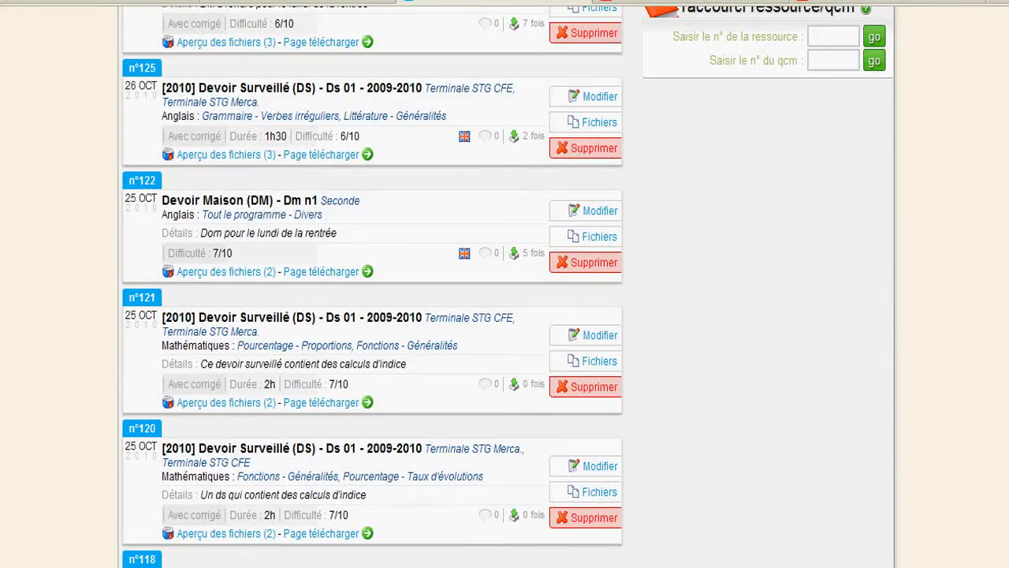
scroll(1006, 359, "down", 8)
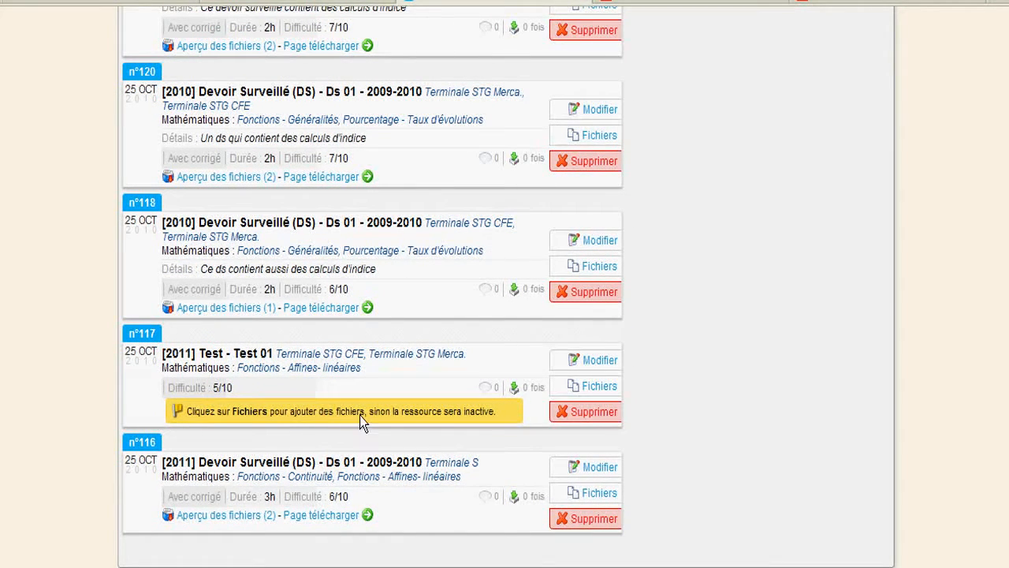
double_click(477, 412)
Open the Fichiers form of resource n°117 to add files.
left_click(604, 387)
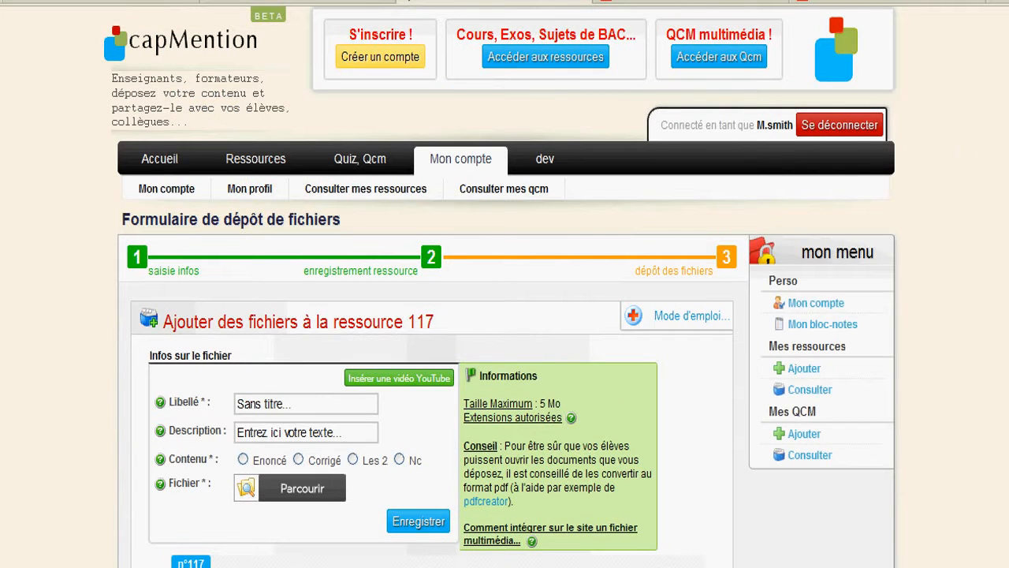
scroll(505, 316, "down", 3)
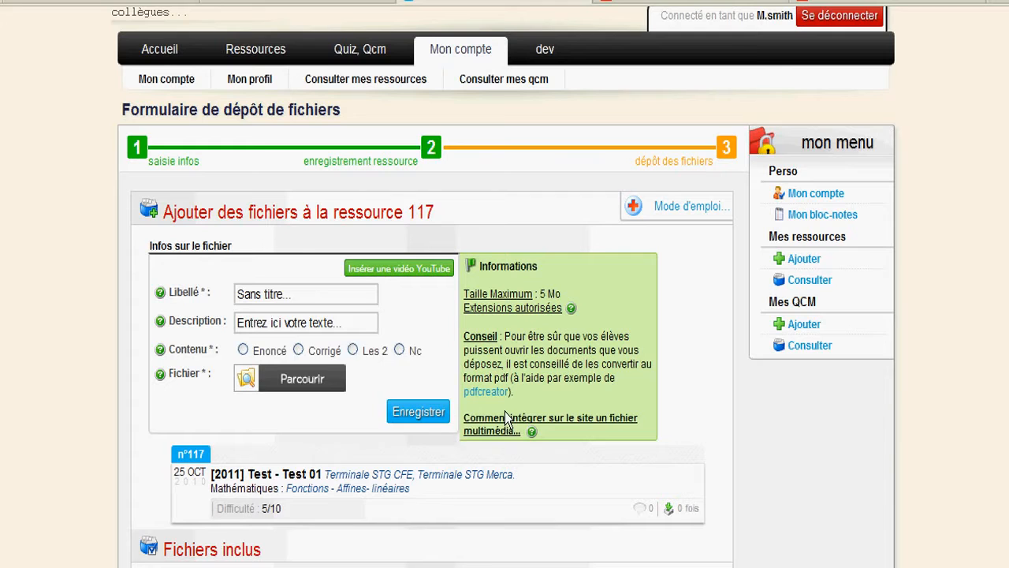
mouse_move(503, 419)
Choose YouTube video embedding, label it 'vidéo de oytube' and mark it Enoncé.
left_click(389, 273)
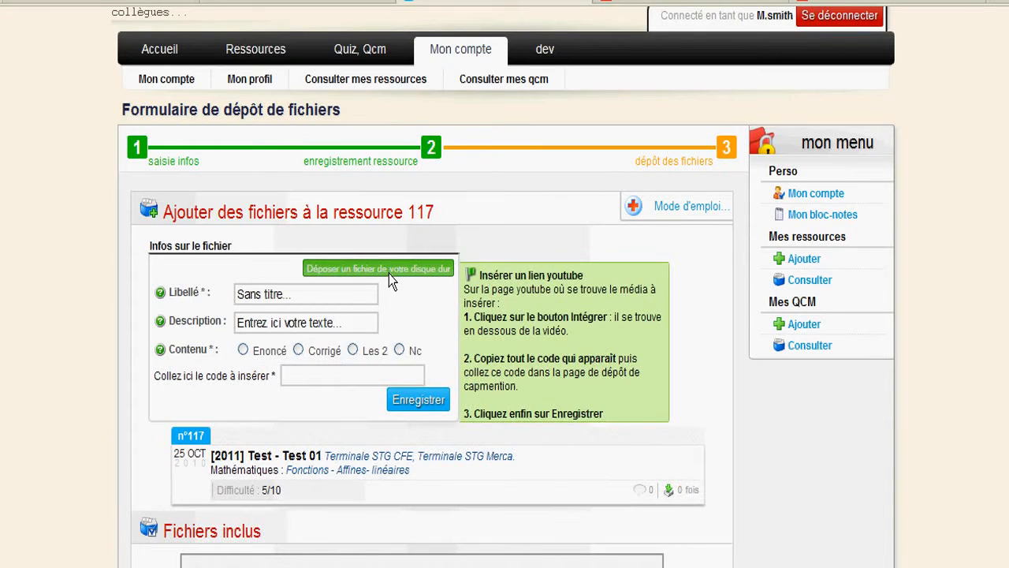
left_click(284, 302)
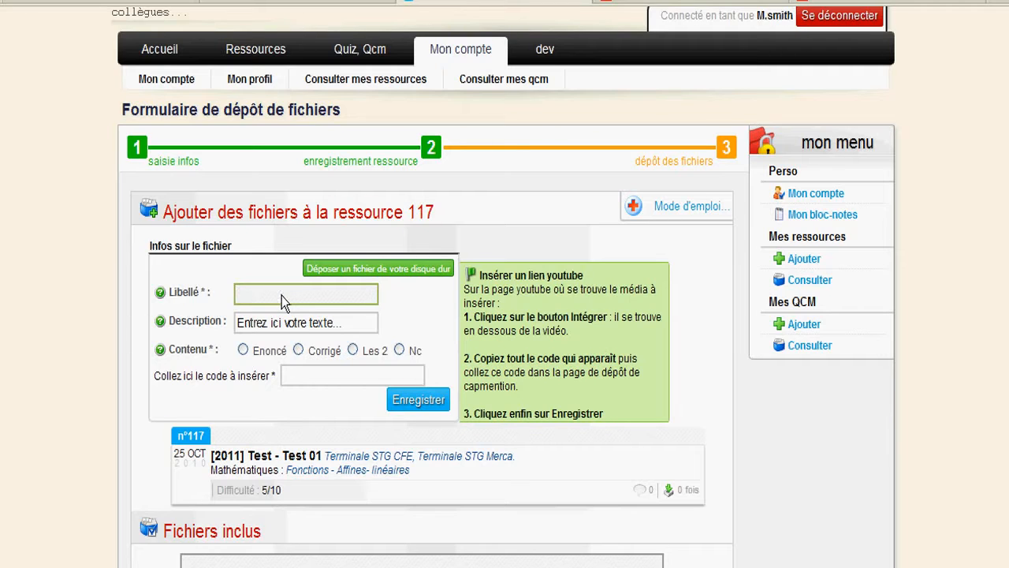
type("vidéo de youtube")
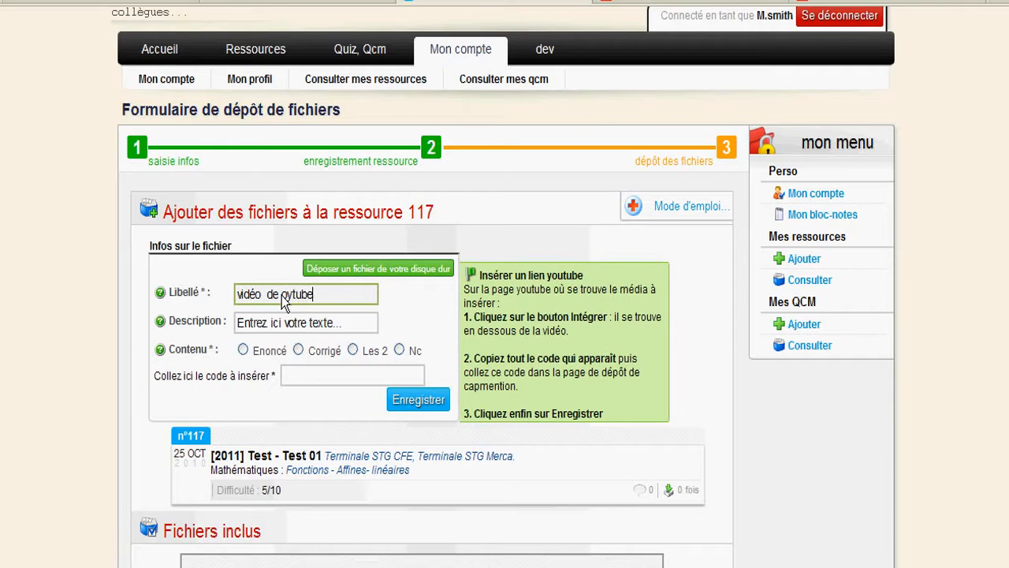
key("Left")
key("Left")
key("Left")
key("Left")
key("Left")
key("Left")
key("Left")
key("Left")
key("Left")
key("Left")
key("BackSpace")
left_click(243, 350)
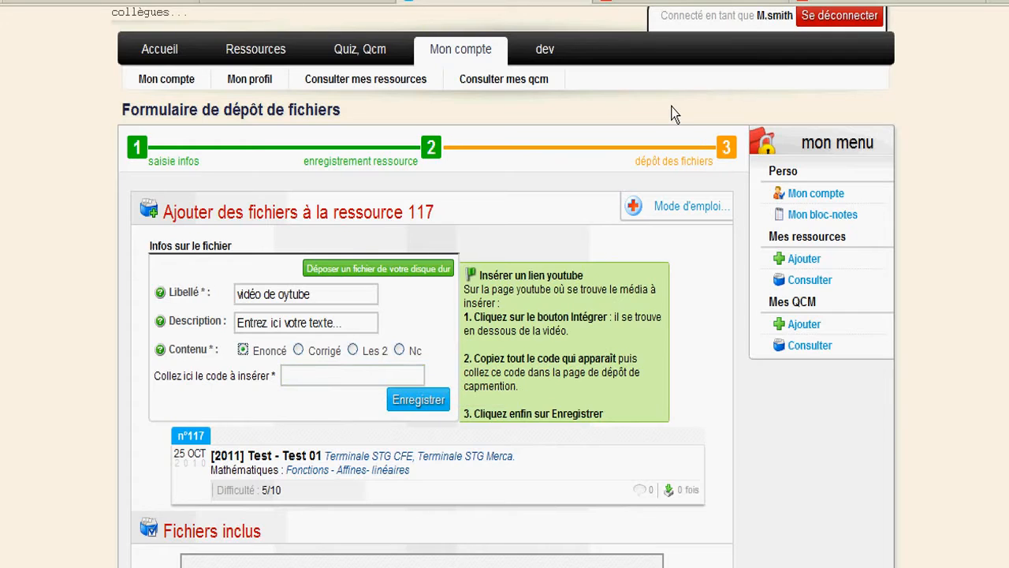
left_click(649, 2)
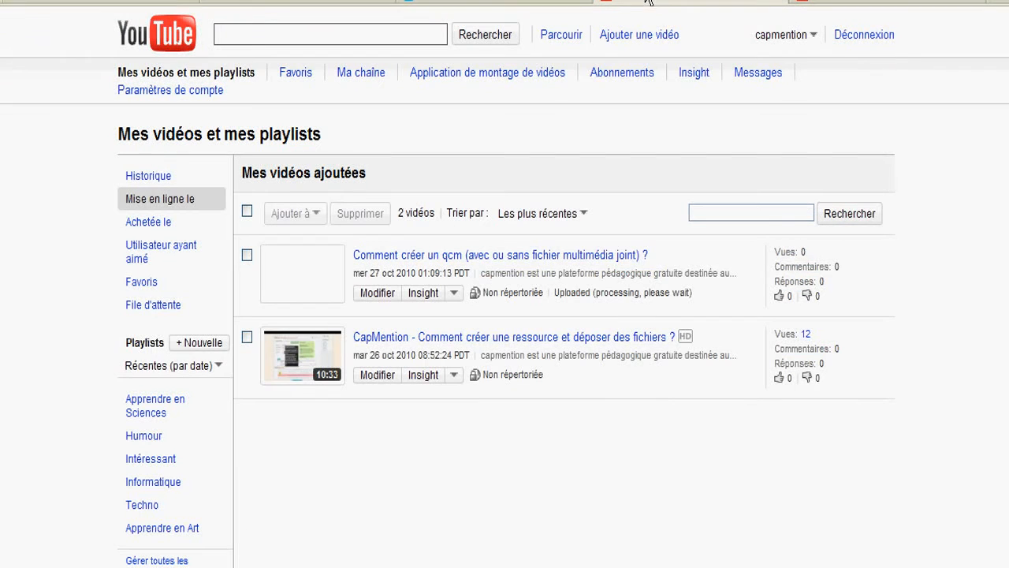
Copy the Be Human Calculator video's embed code from YouTube and return to the upload form.
left_click(816, 2)
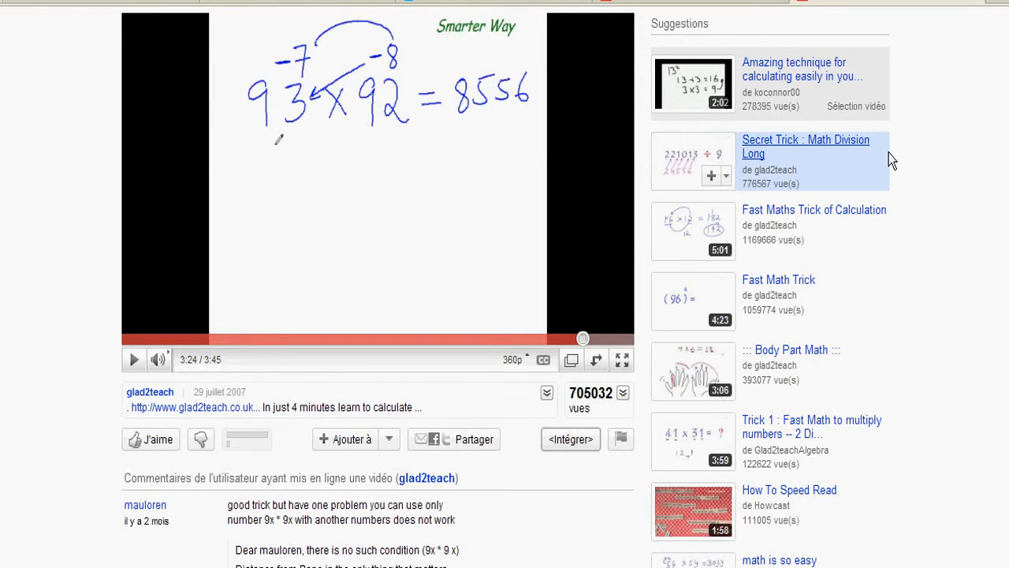
scroll(505, 290, "up", 1)
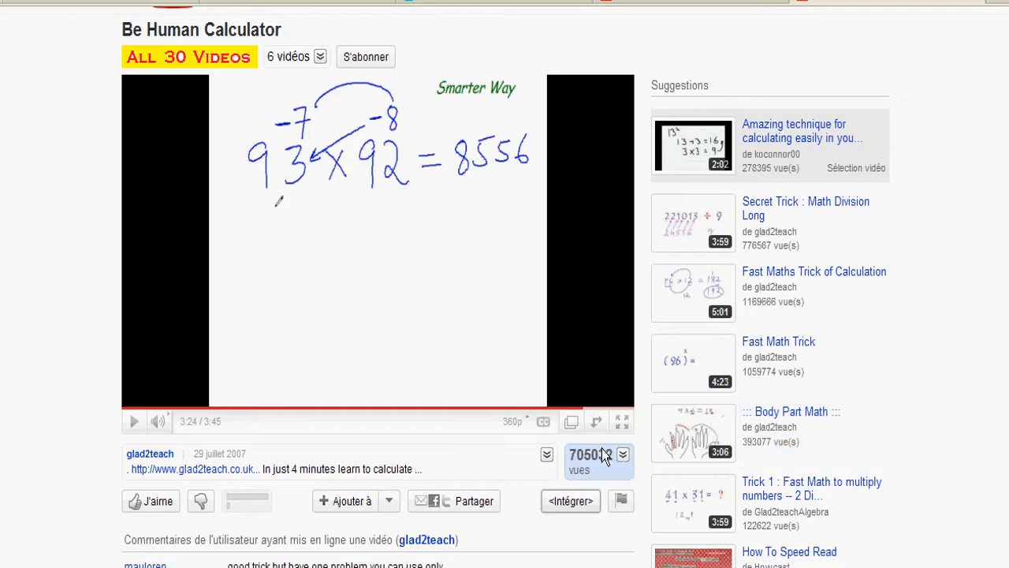
scroll(576, 441, "down", 2)
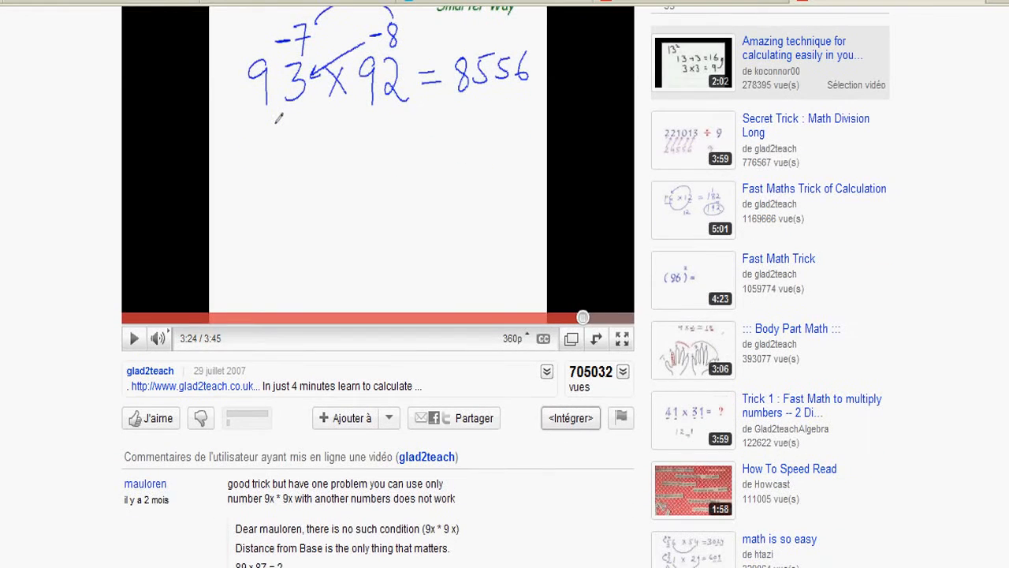
left_click(574, 418)
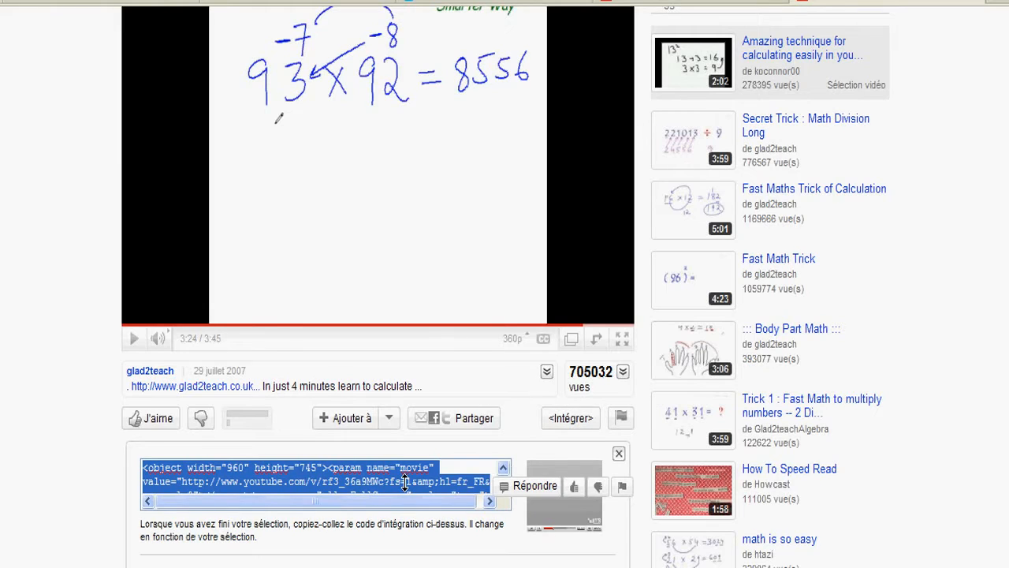
right_click(406, 482)
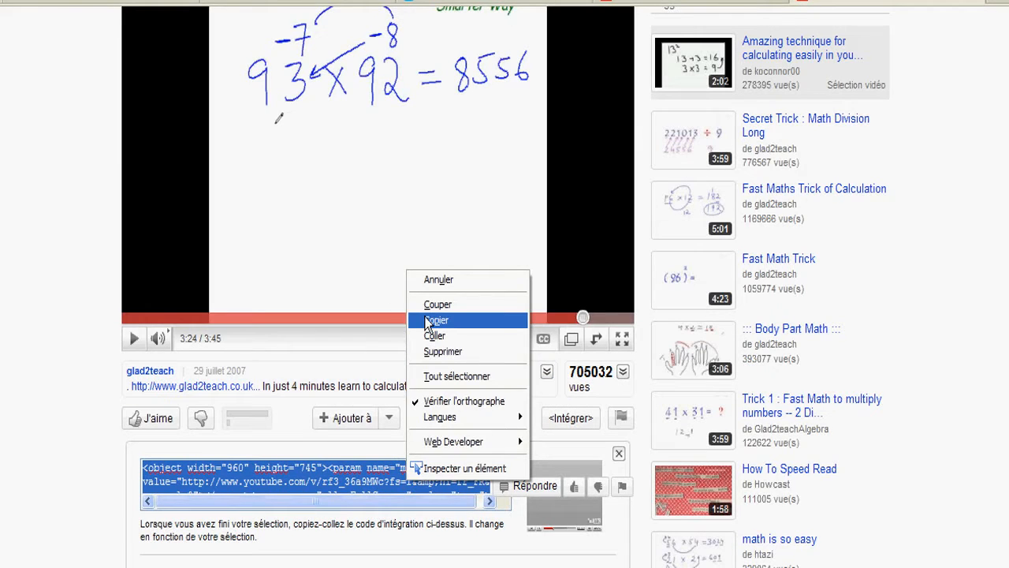
left_click(429, 320)
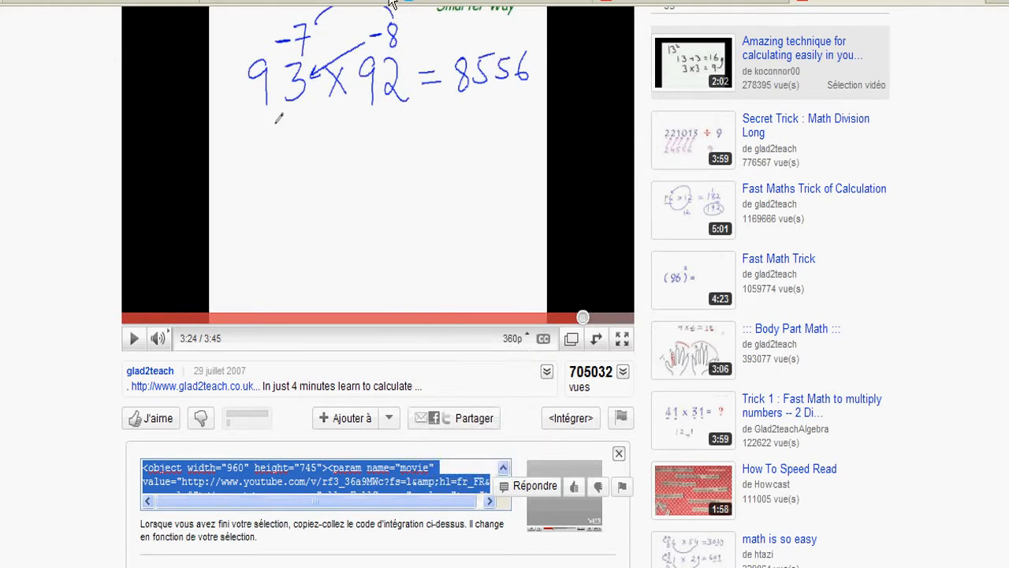
left_click(449, 4)
left_click(297, 383)
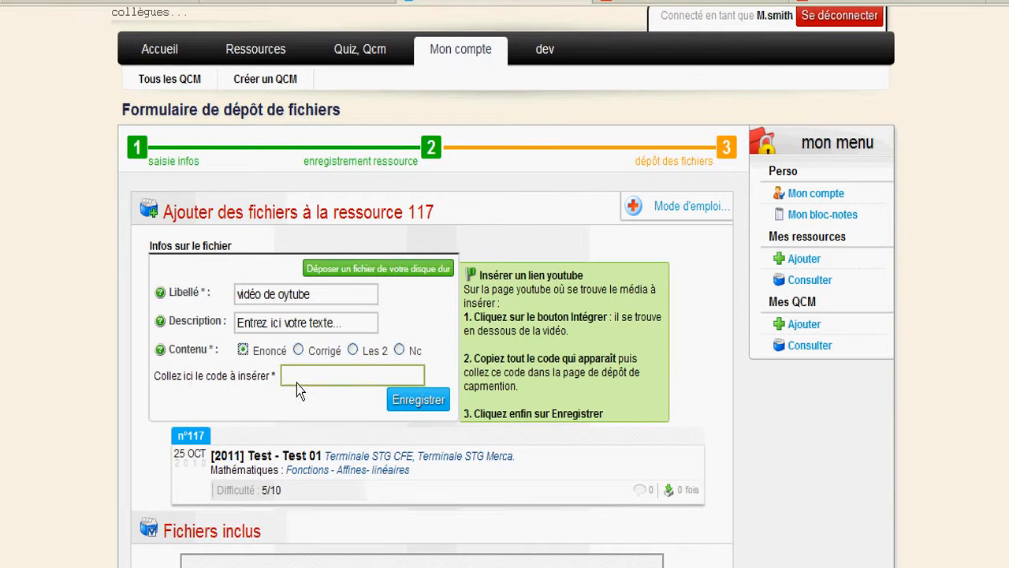
Paste the YouTube embed code into the code field and save it to resource 117.
right_click(296, 383)
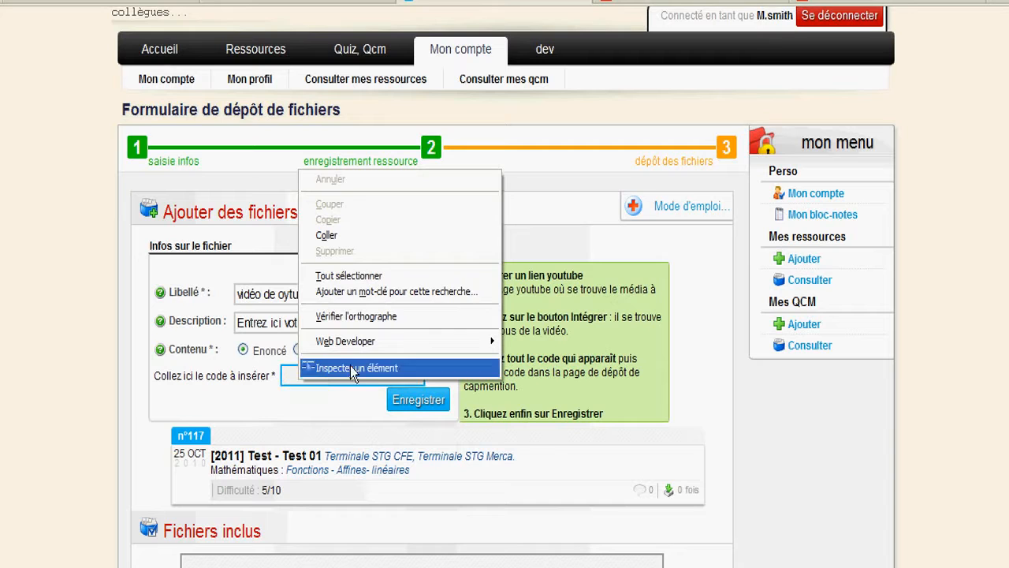
left_click(351, 236)
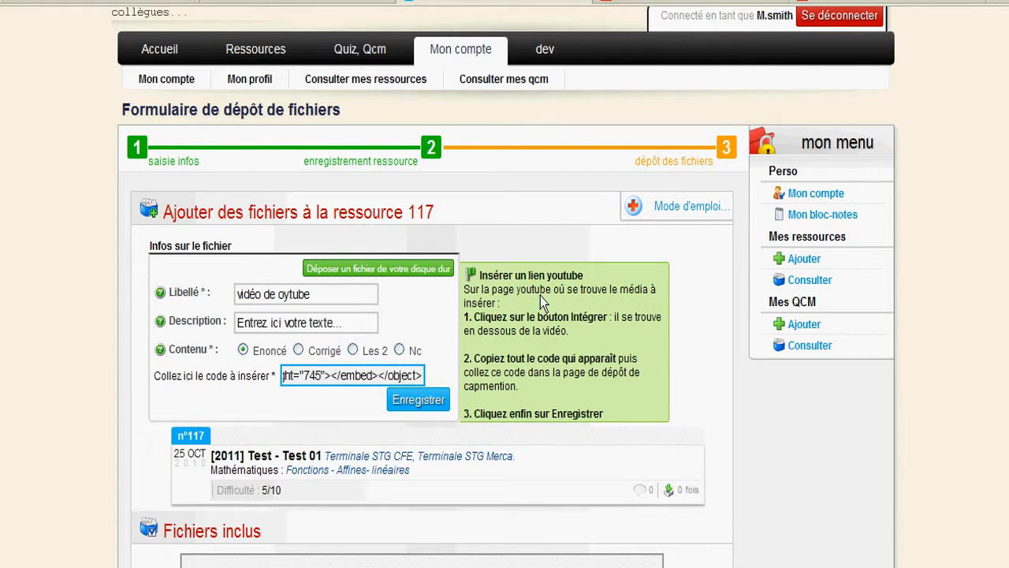
left_click(433, 400)
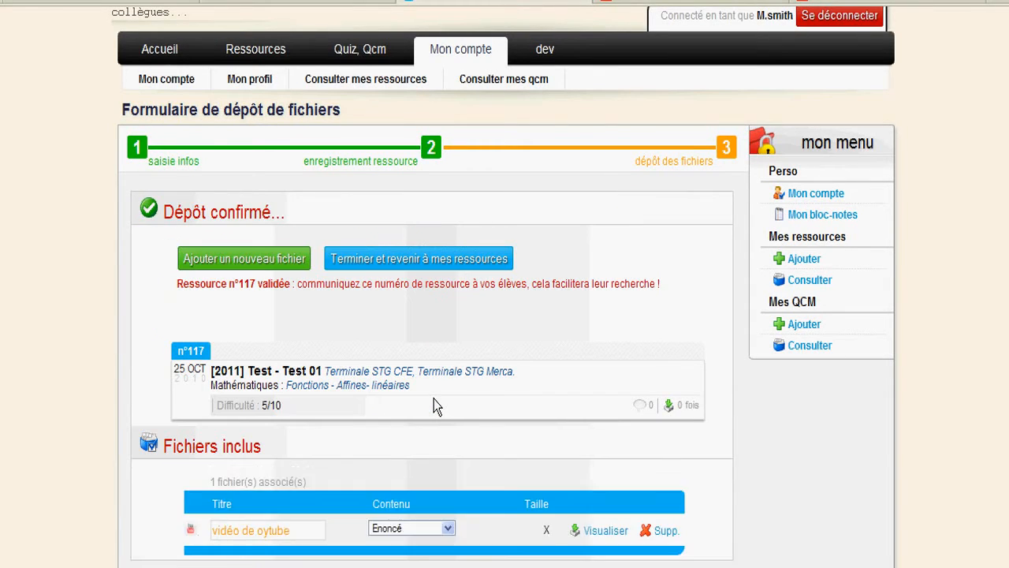
scroll(620, 305, "down", 3)
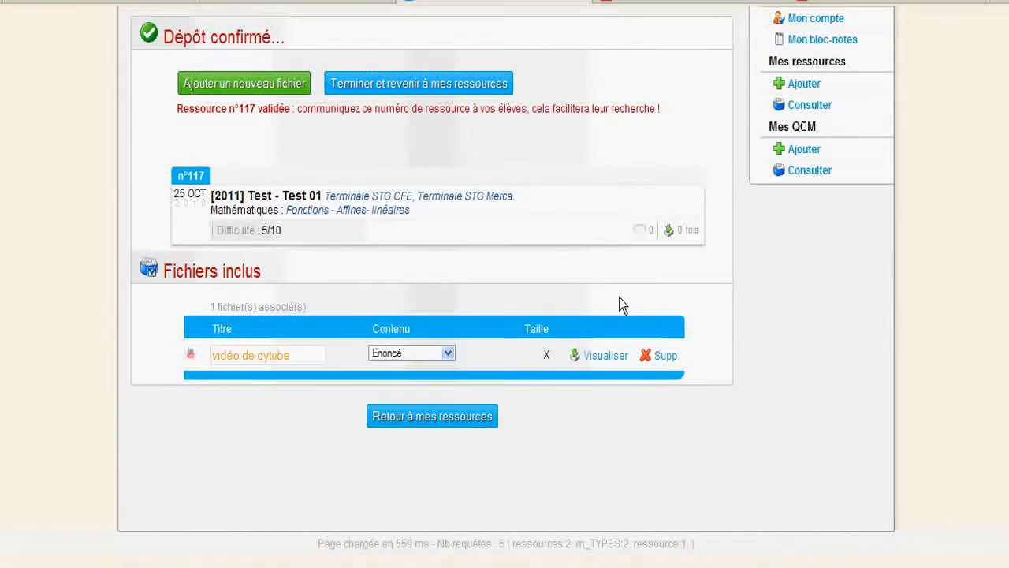
Correct the included file's title to 'Vidéo de yotube' and save it.
triple_click(267, 357)
left_click(267, 359)
key("BackSpace")
key("Right")
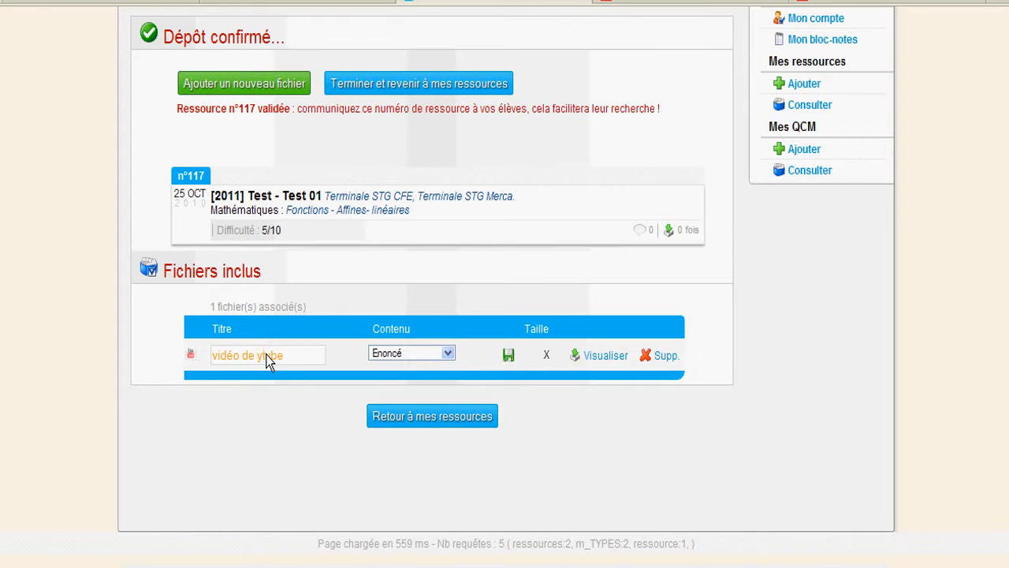
type("o")
left_click(509, 359)
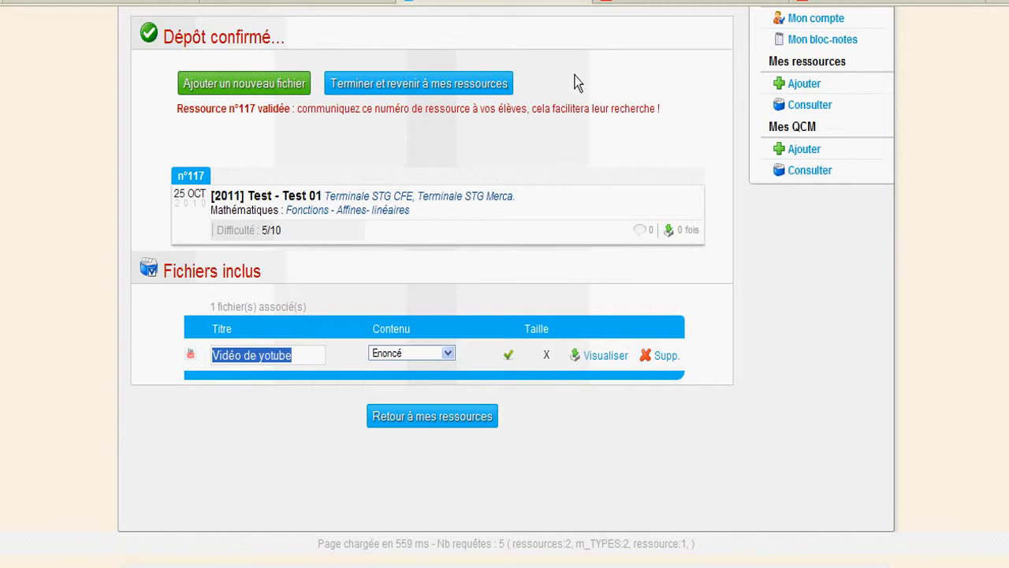
scroll(578, 108, "up", 4)
scroll(579, 111, "down", 3)
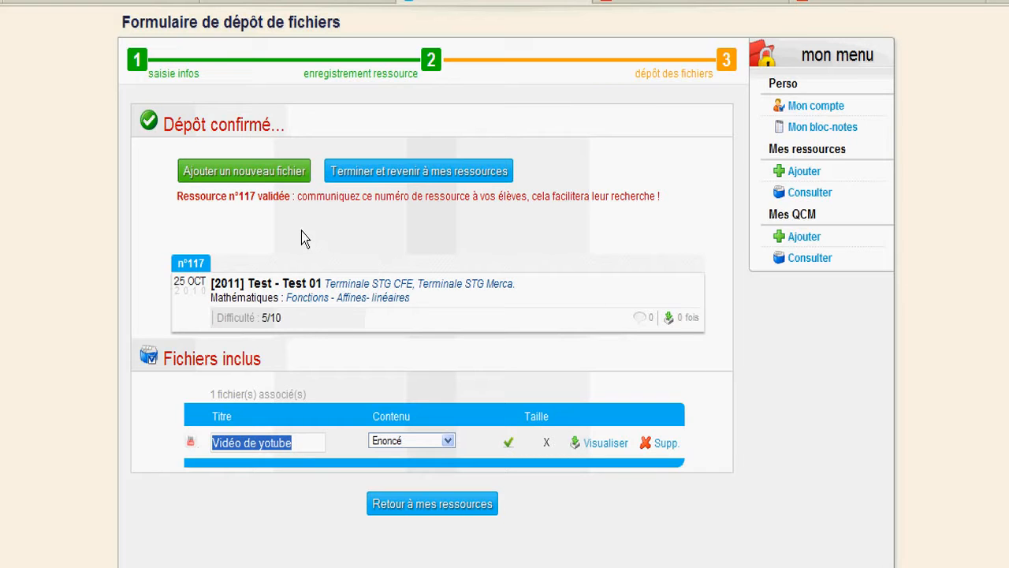
Add a new file via 'Déposer un fichier de votre disque dur' and show the multimedia help.
left_click(248, 180)
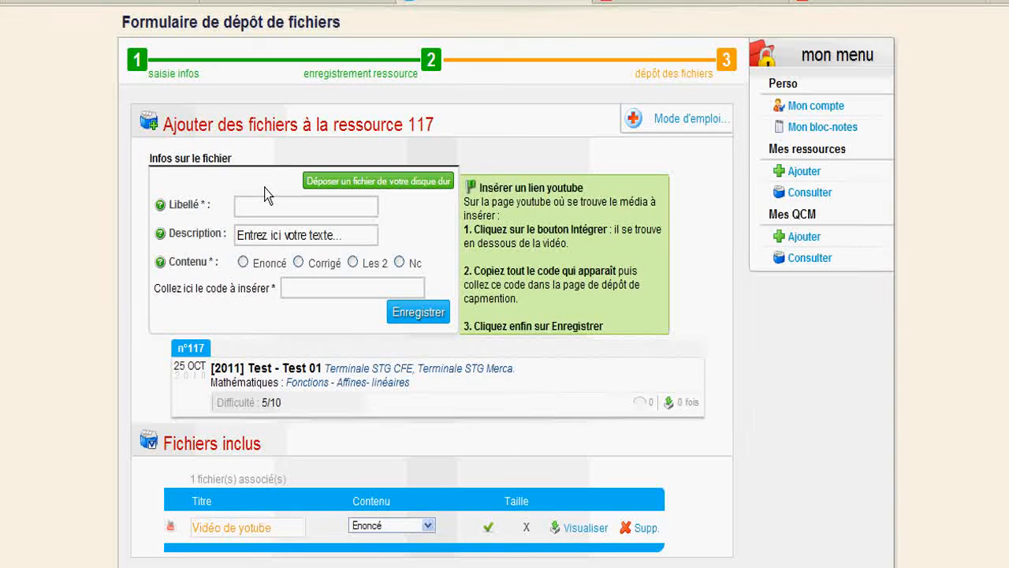
left_click(409, 187)
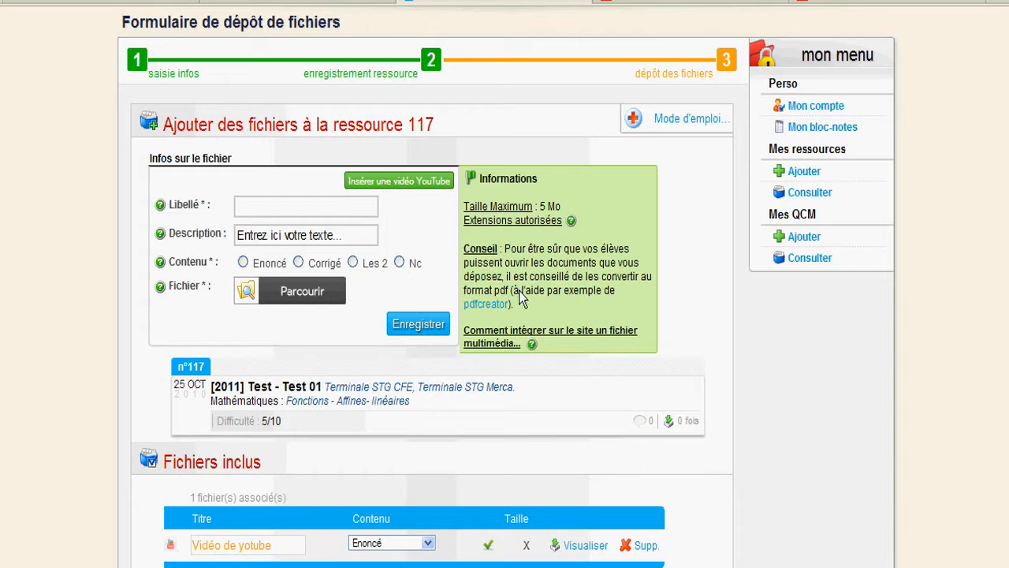
mouse_move(516, 341)
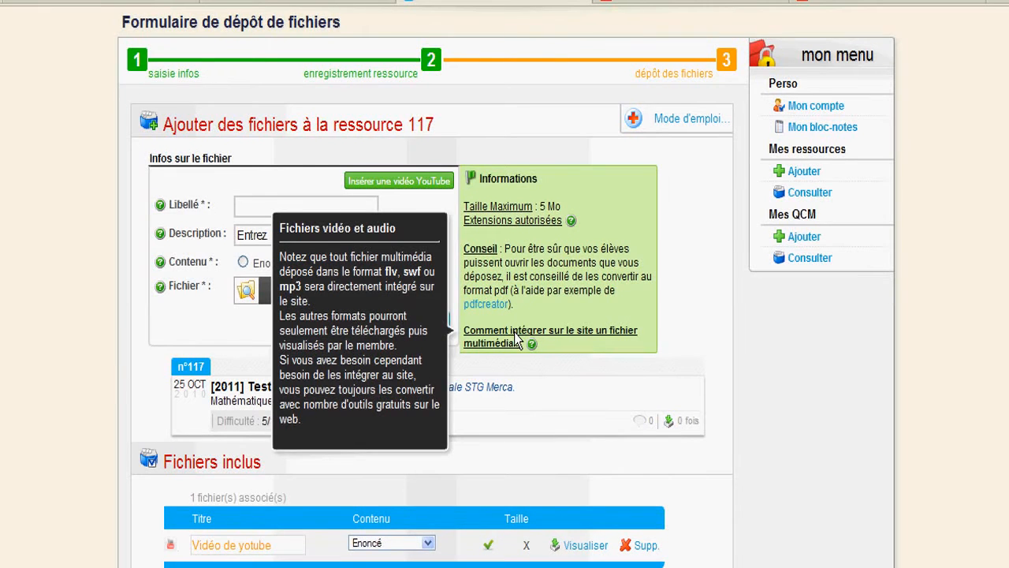
left_click_drag(467, 331, 633, 342)
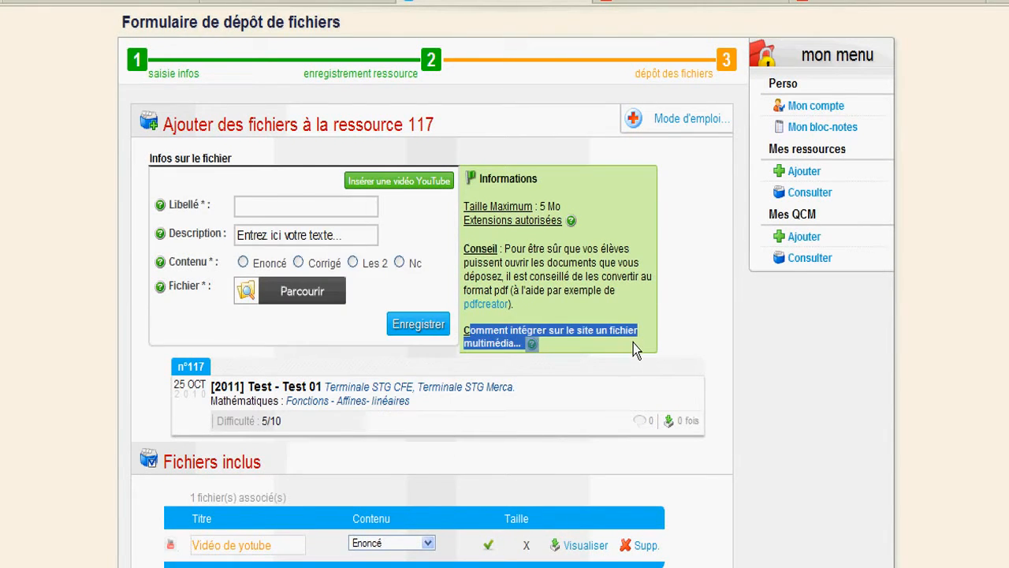
left_click(534, 346)
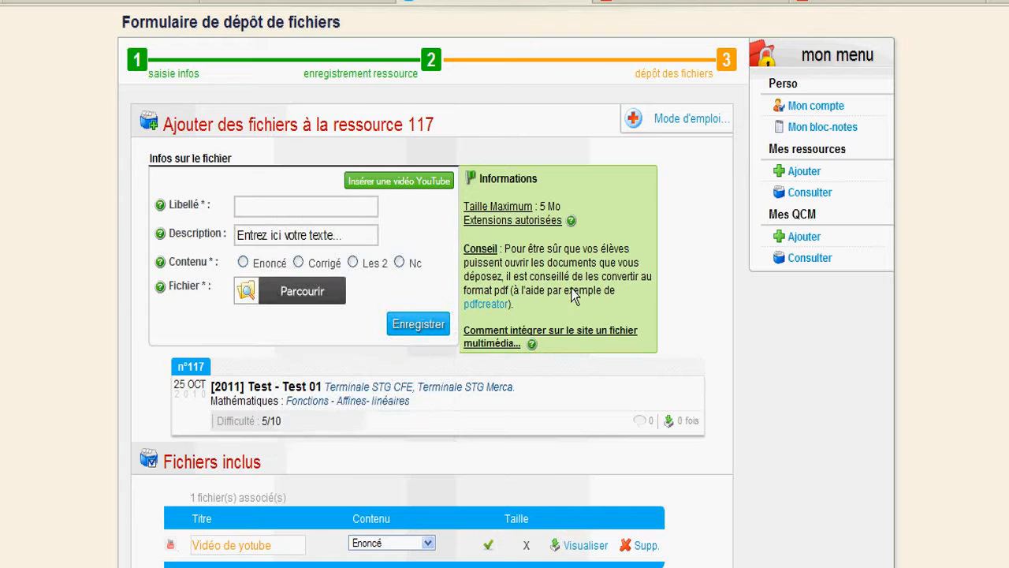
Label the file 'fichier mp3', mark it Enoncé, pick the Strech mp3 and upload it.
left_click(339, 211)
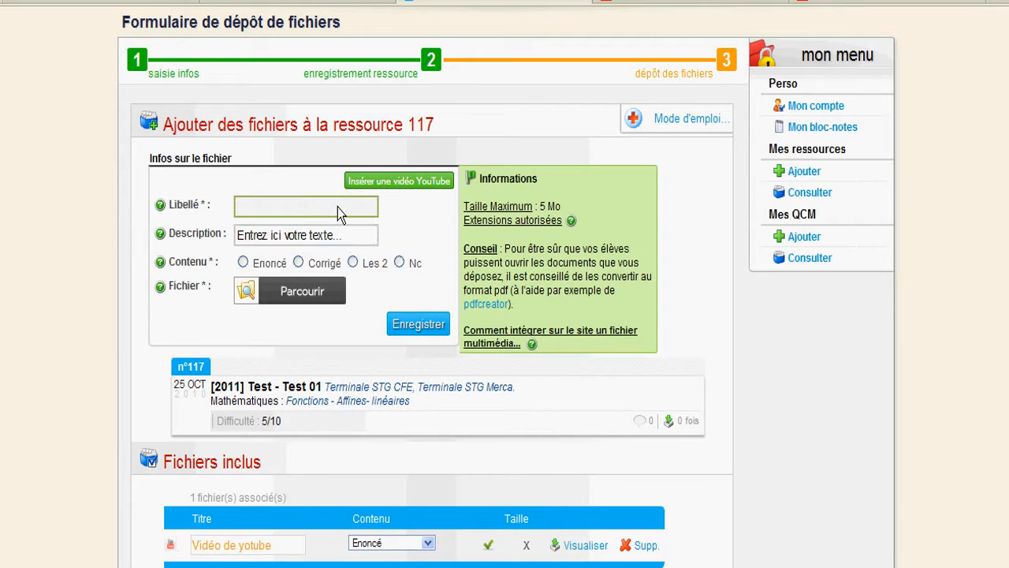
type("fichier mp3")
left_click(328, 237)
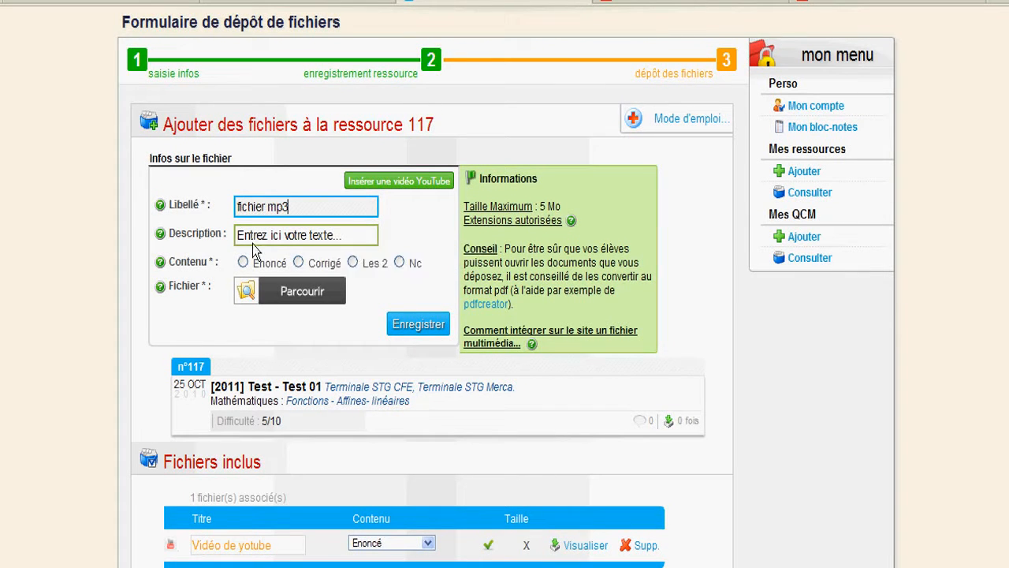
left_click(243, 262)
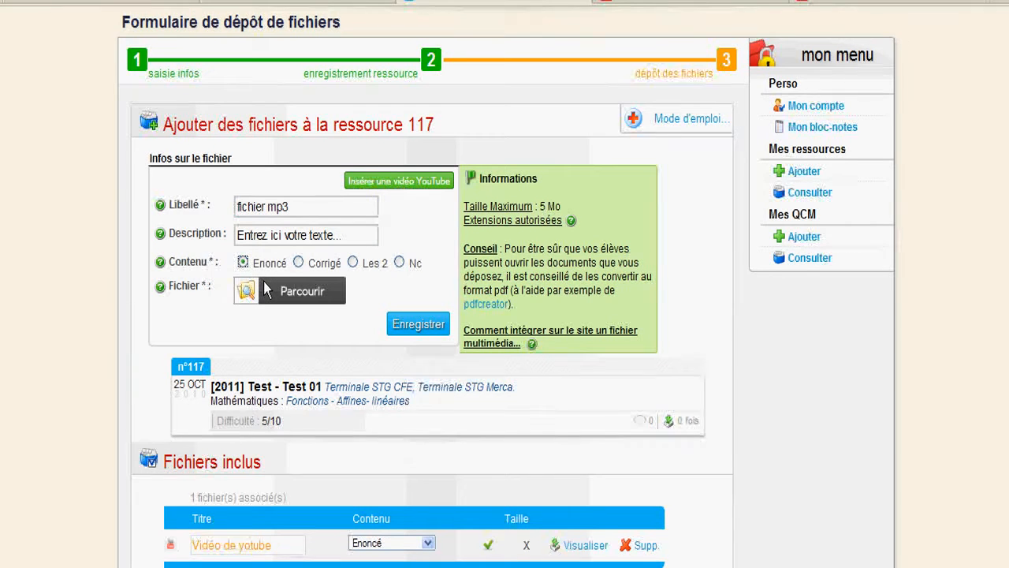
left_click(265, 282)
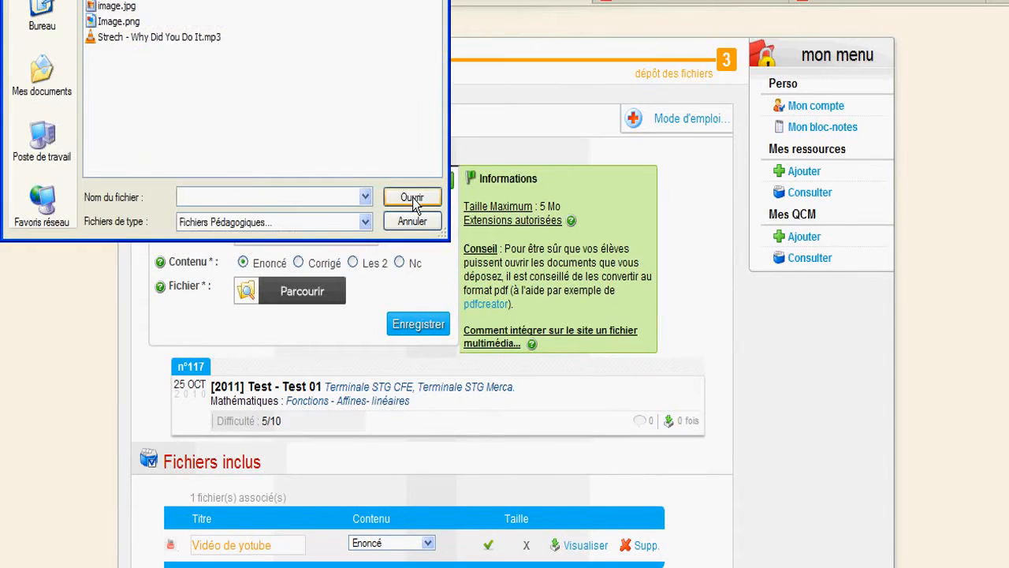
double_click(181, 40)
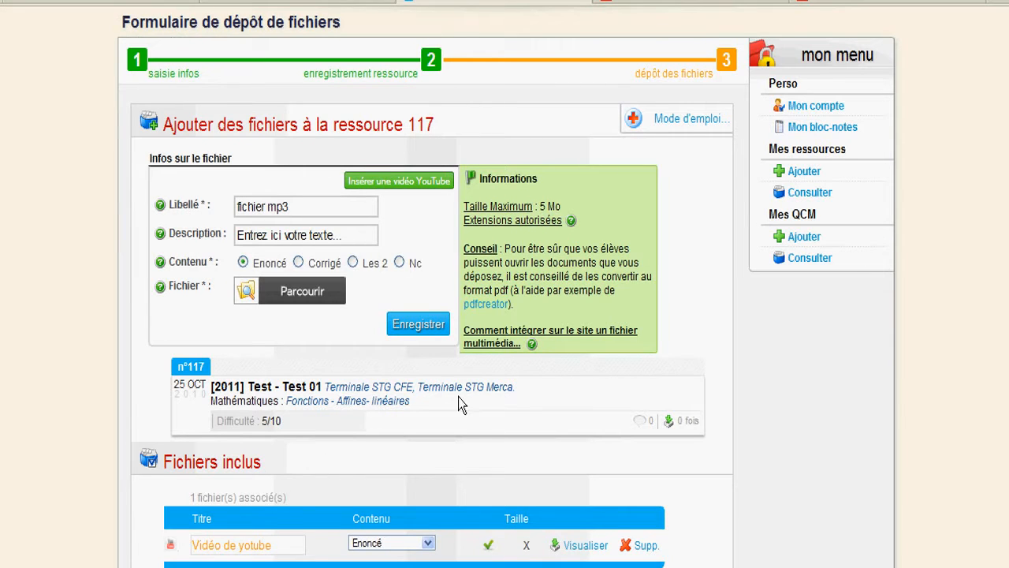
left_click(436, 382)
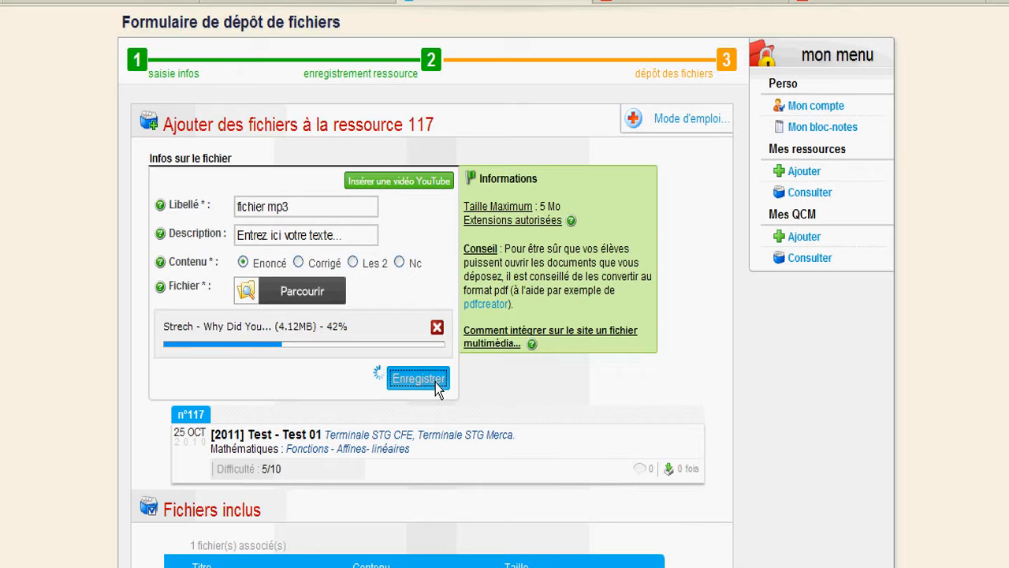
Check the Fichiers inclus table now lists fichier mp3 (4 Mo) and Vidéo de yotube.
scroll(436, 384, "down", 3)
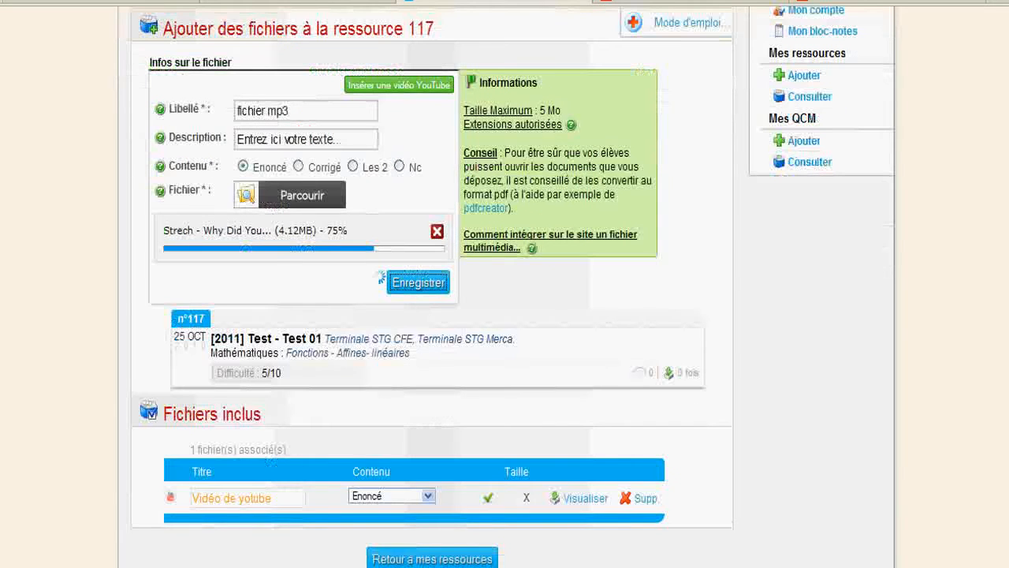
scroll(354, 442, "down", 1)
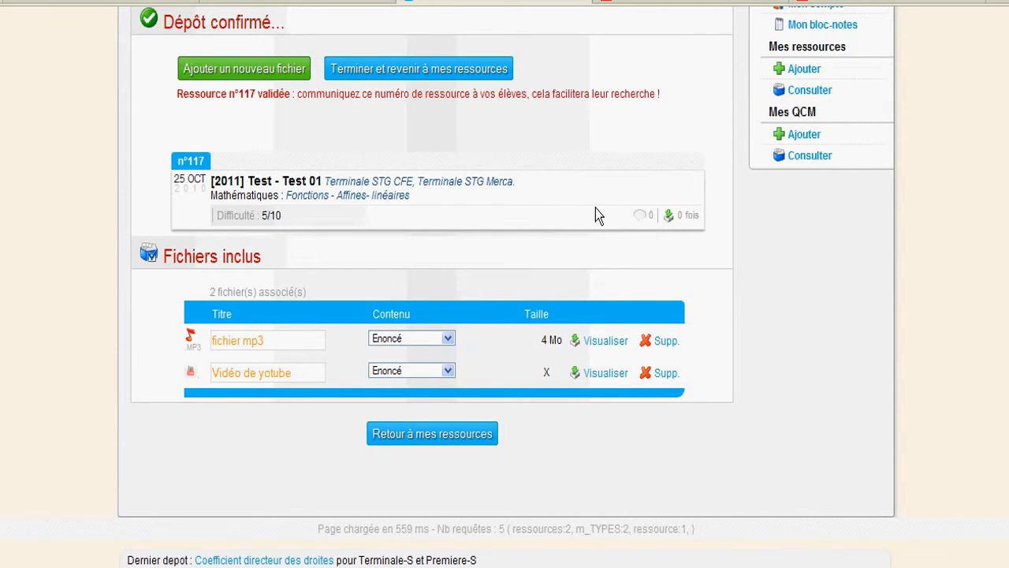
scroll(595, 208, "up", 2)
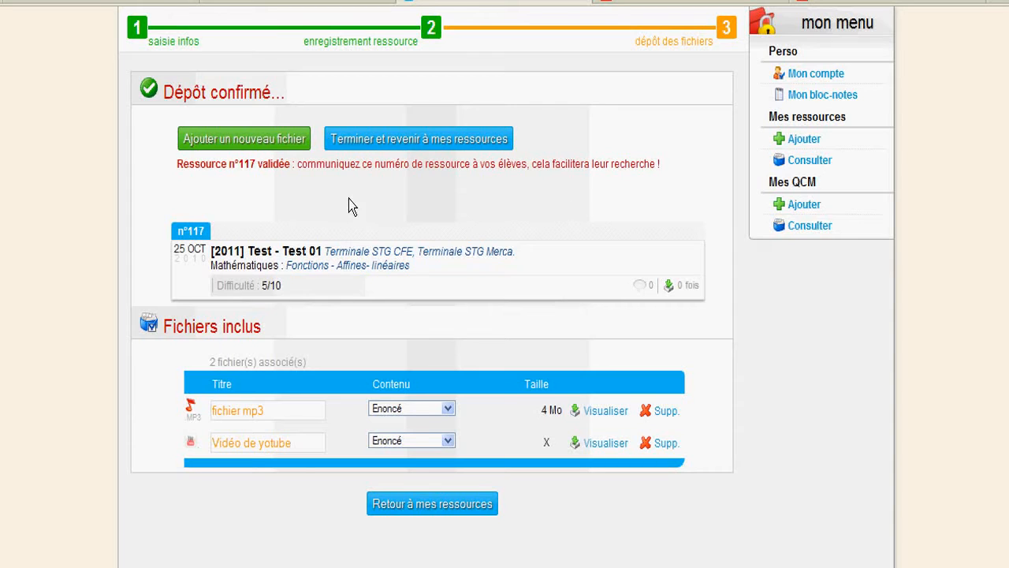
Attach exemple.avi to resource 117 as a new Enoncé file labelled 'Fichier avi' and save it.
left_click(221, 142)
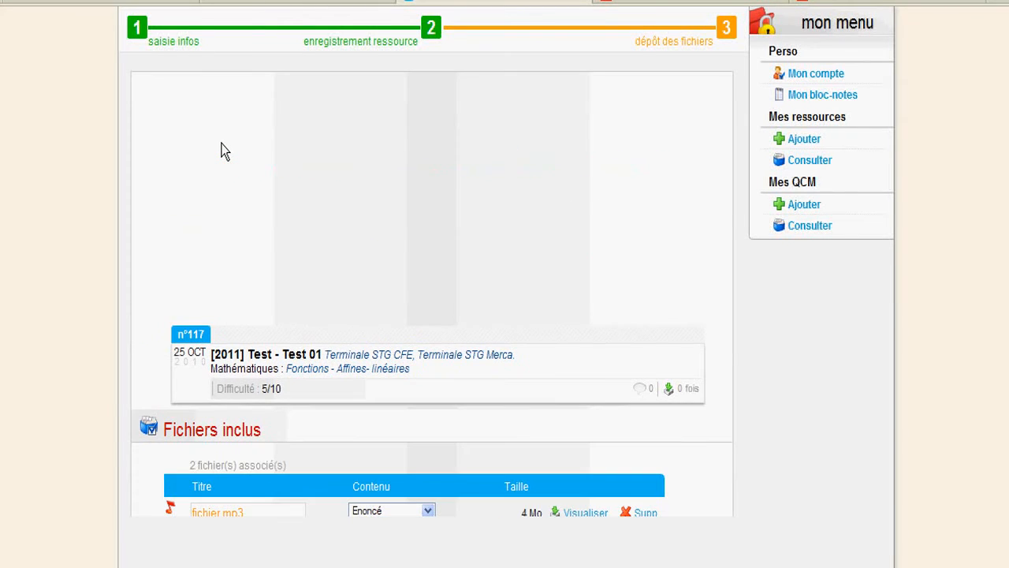
left_click(246, 173)
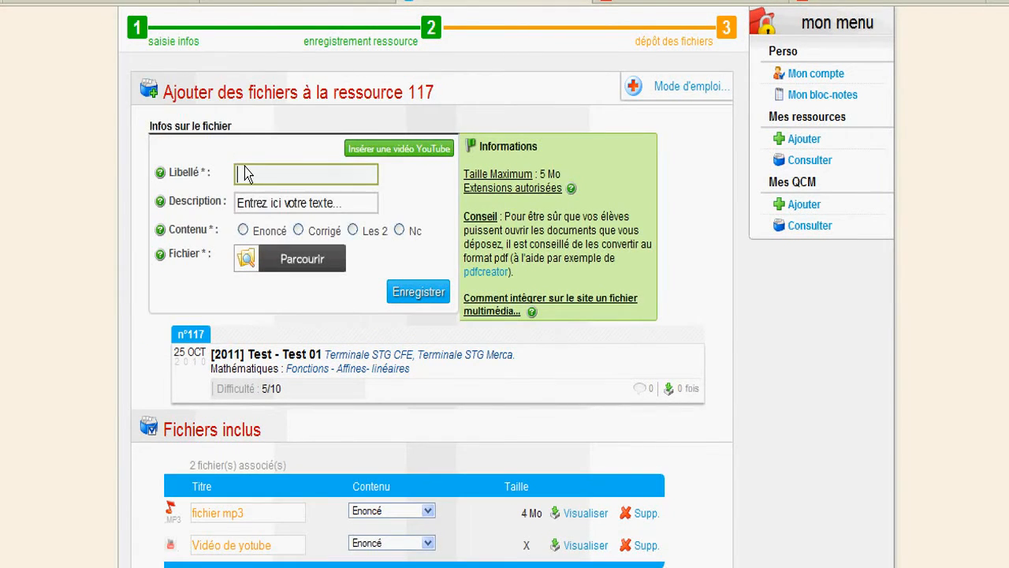
type("Fichier avi")
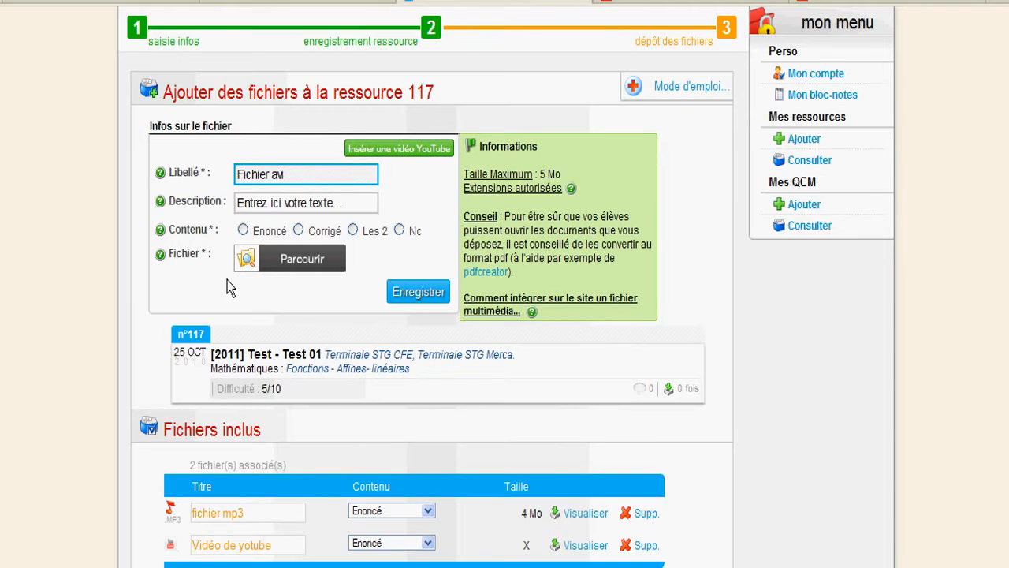
left_click(242, 230)
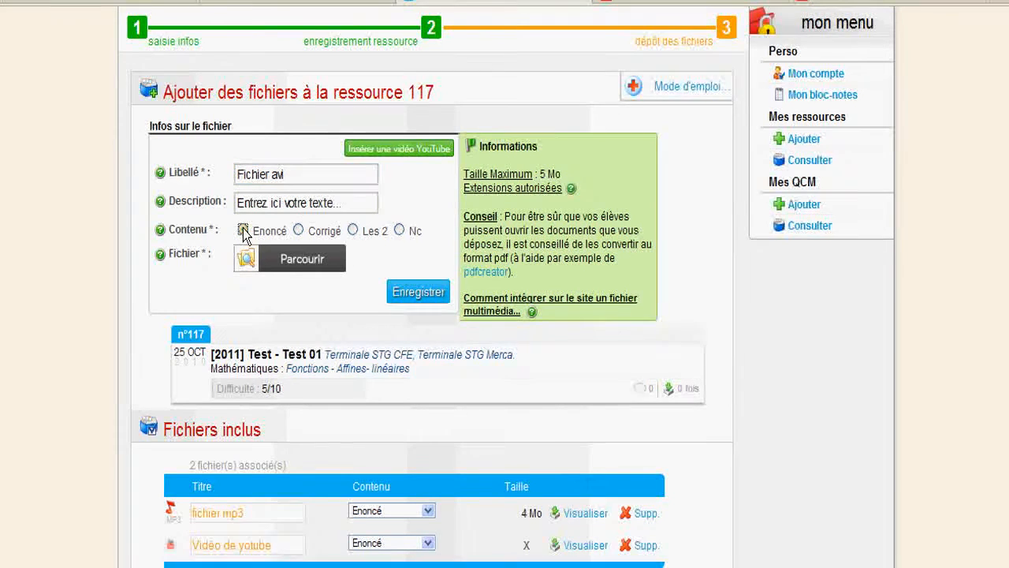
left_click(288, 268)
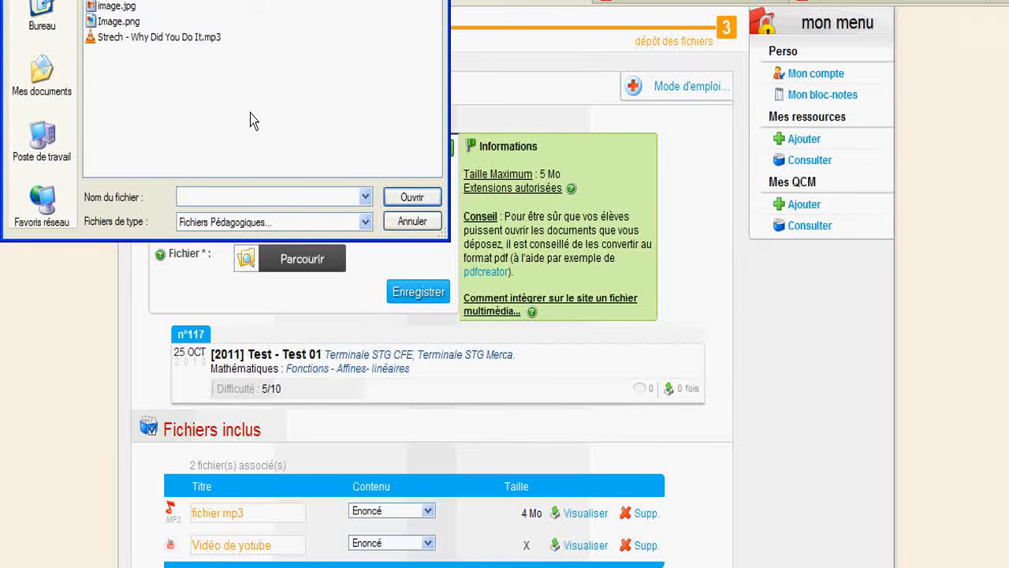
type("exemple.avi")
key("Return")
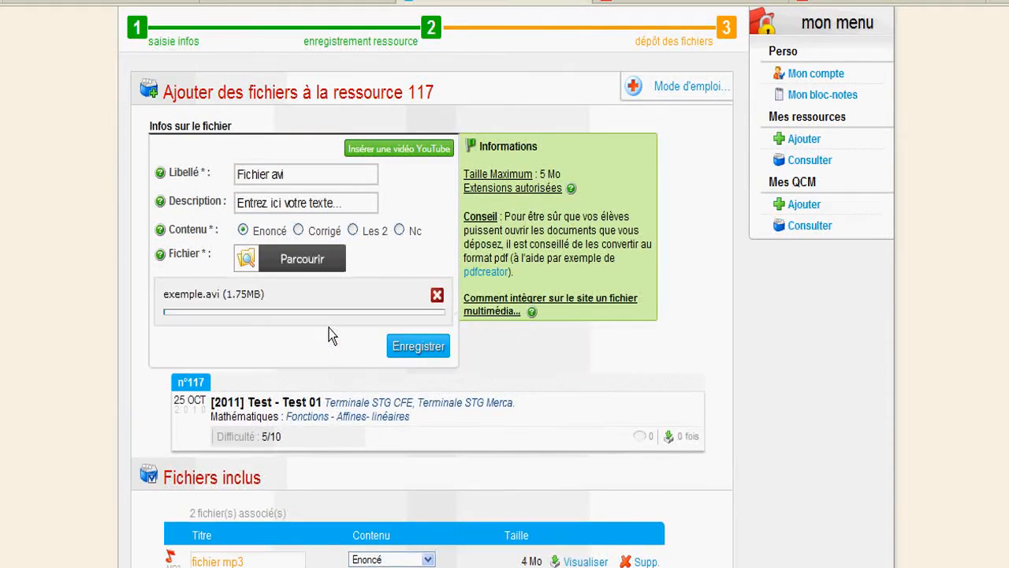
left_click(418, 347)
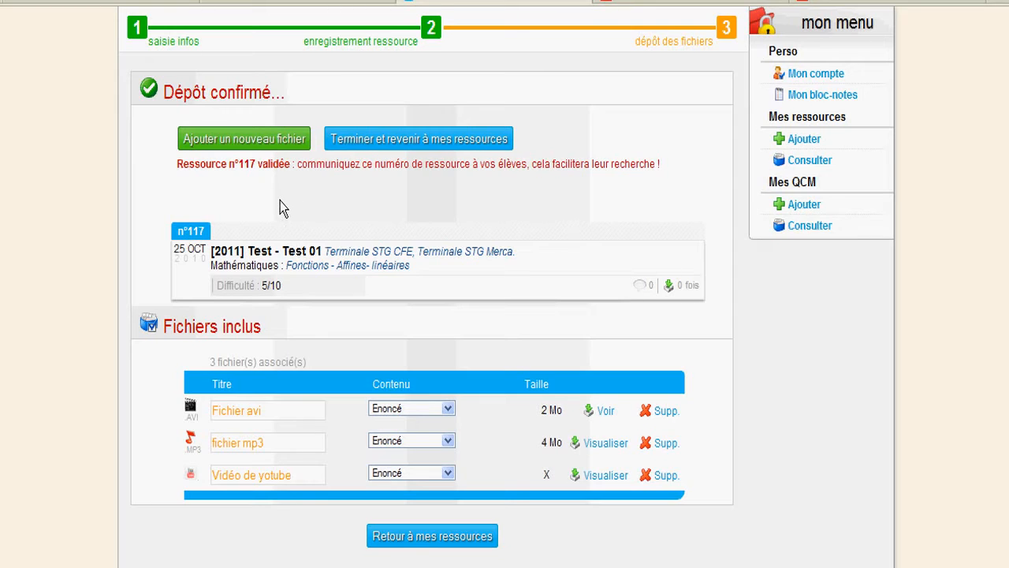
Find resource 117 with the 'raccourci ressource' box and open its Test 01 page.
double_click(246, 167)
scroll(338, 203, "up", 2)
scroll(337, 202, "down", 4)
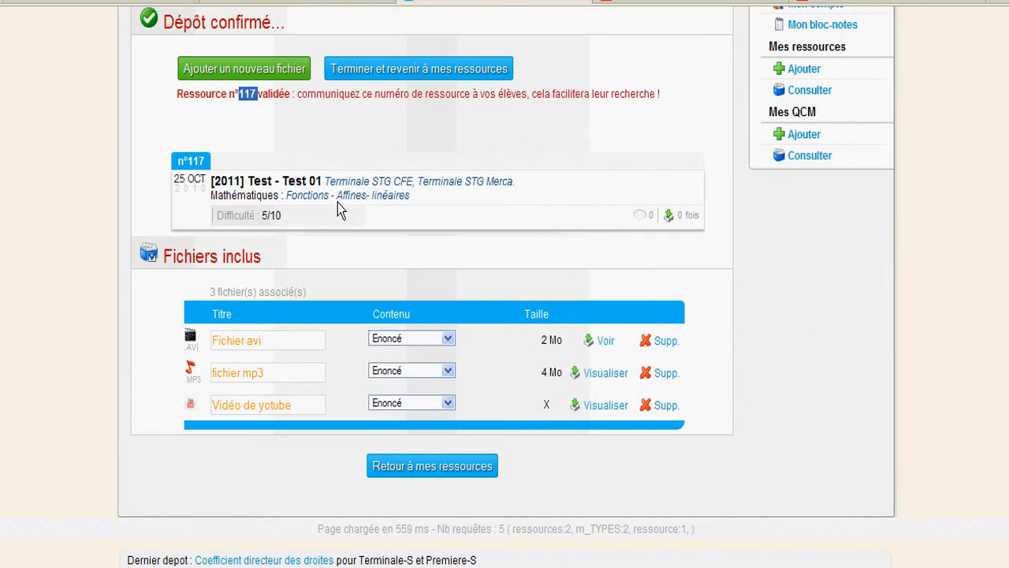
scroll(337, 203, "up", 3)
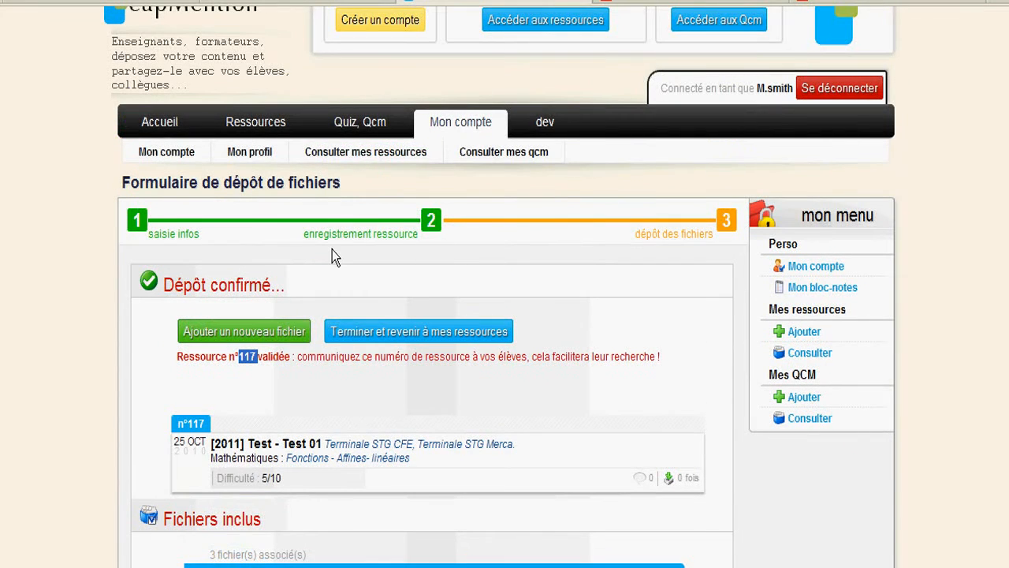
mouse_move(272, 123)
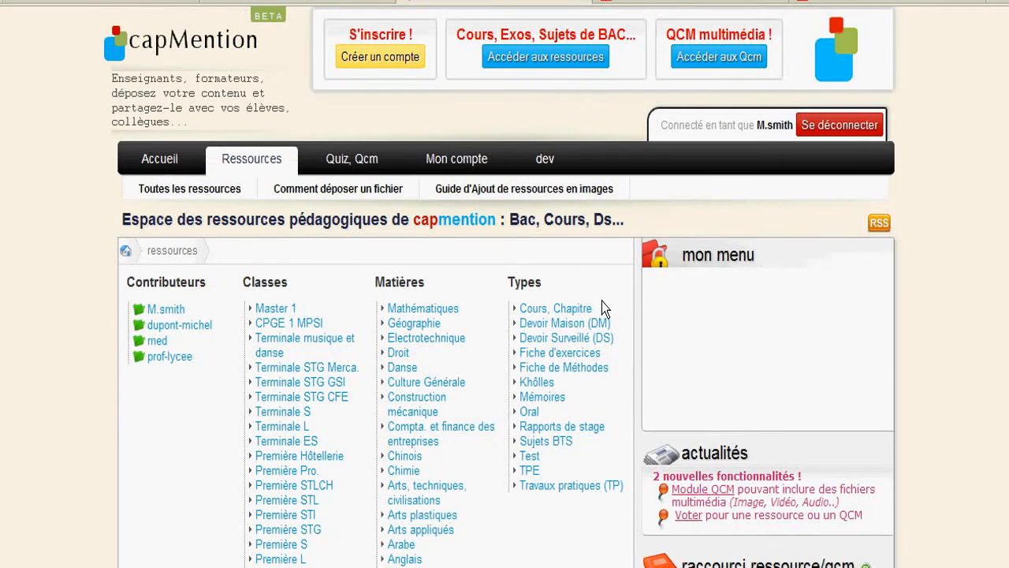
scroll(964, 178, "down", 4)
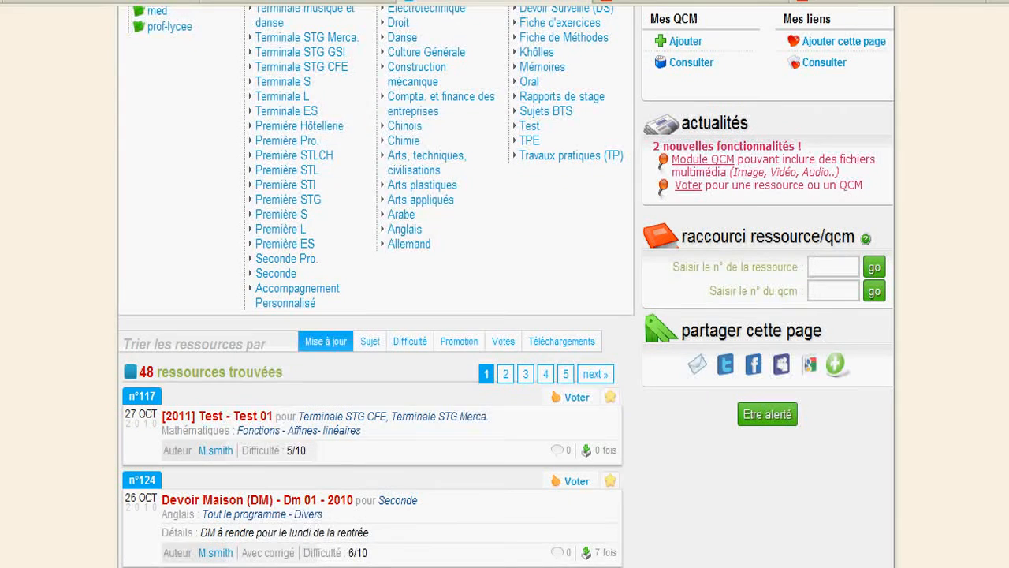
left_click(825, 278)
type("117")
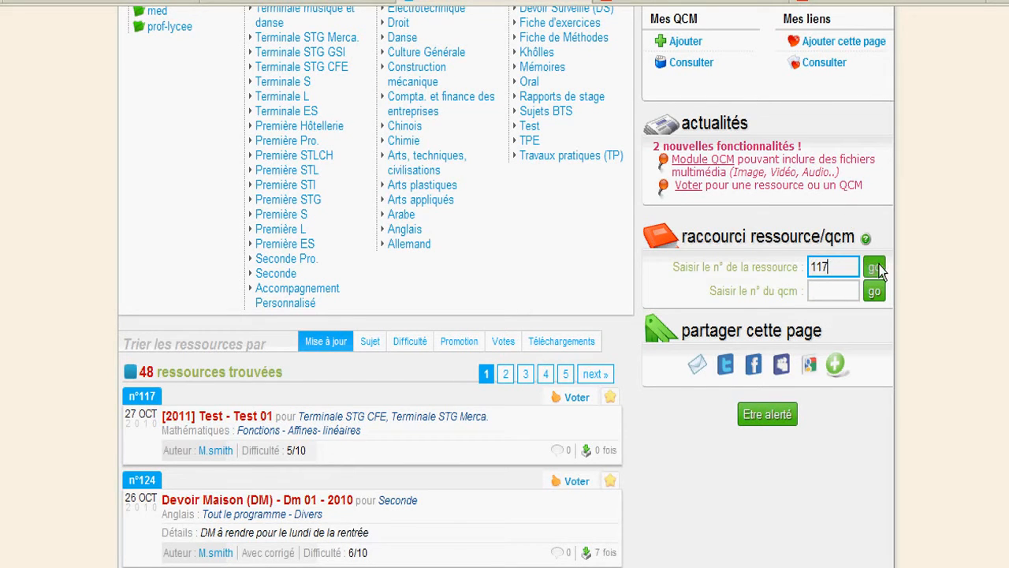
left_click(875, 268)
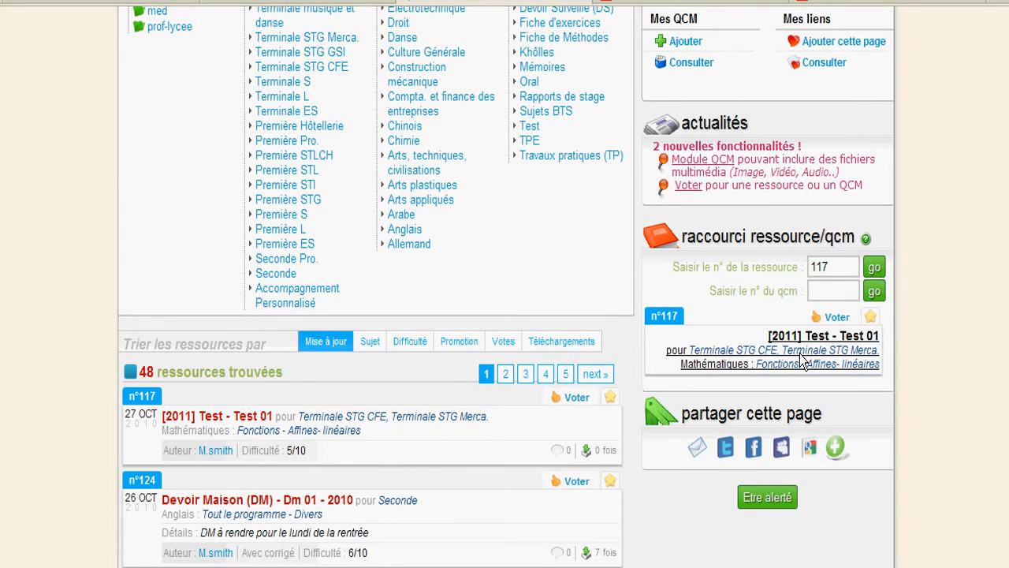
left_click(803, 361)
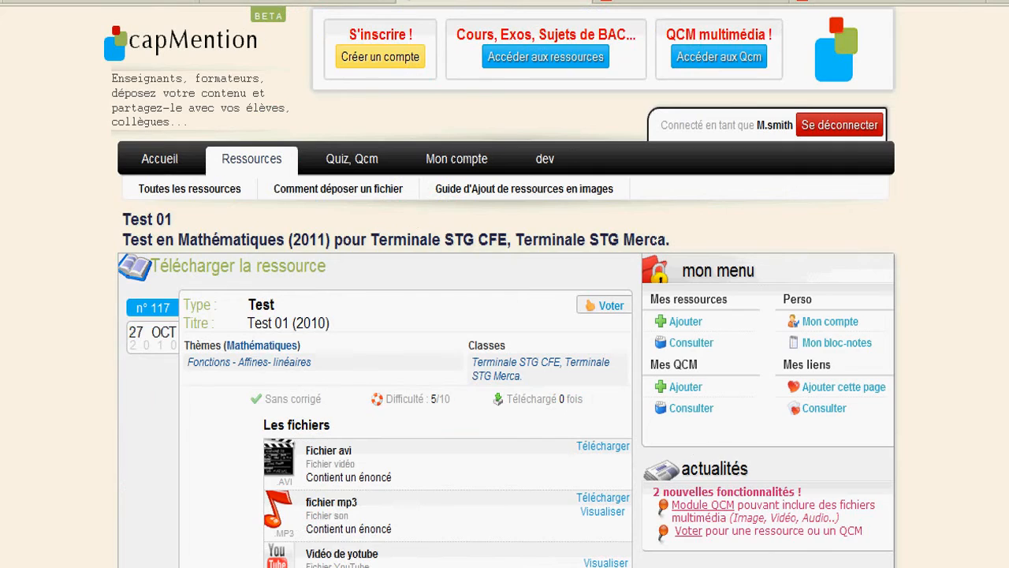
Expand the embedded player on the 'Vidéo de yotube' row of resource 117's page.
scroll(504, 315, "down", 3)
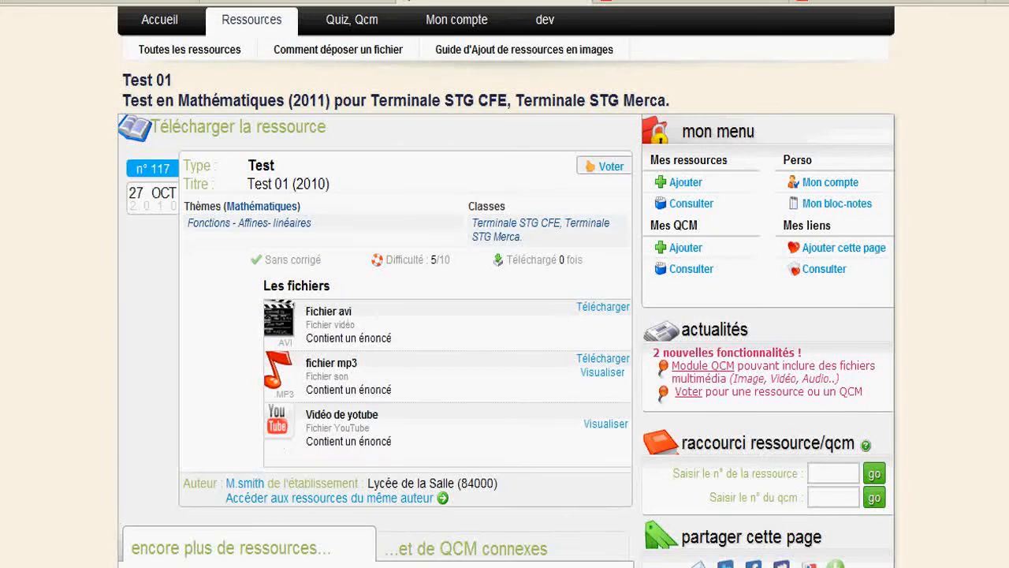
left_click(592, 423)
scroll(590, 419, "down", 4)
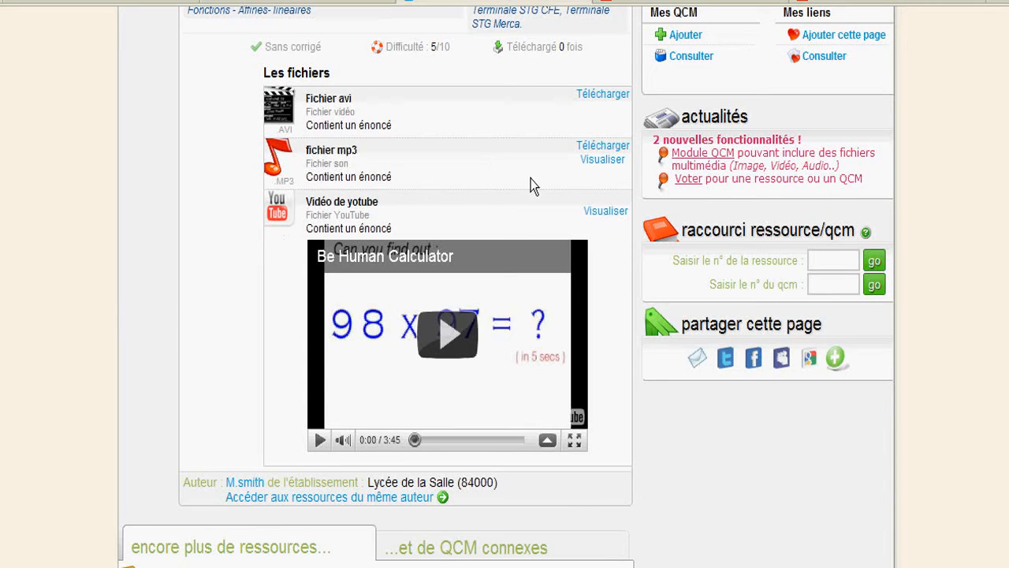
left_click(618, 162)
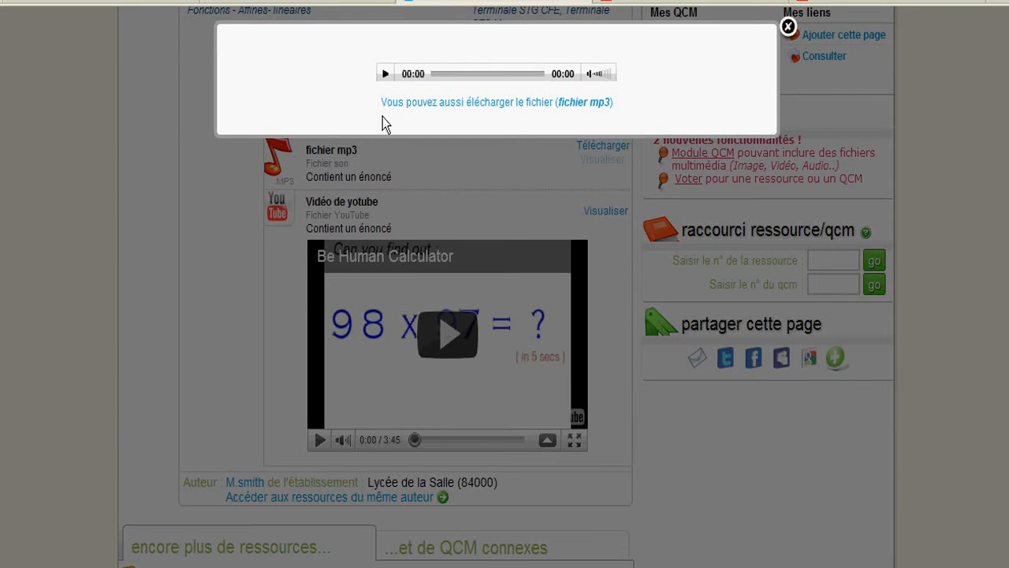
left_click(385, 74)
left_click(384, 75)
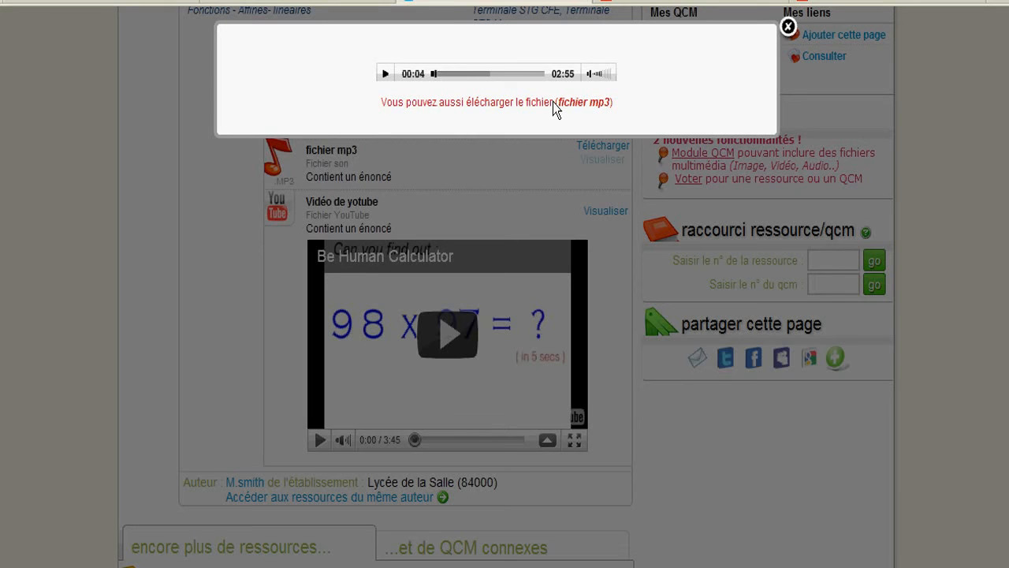
left_click(788, 27)
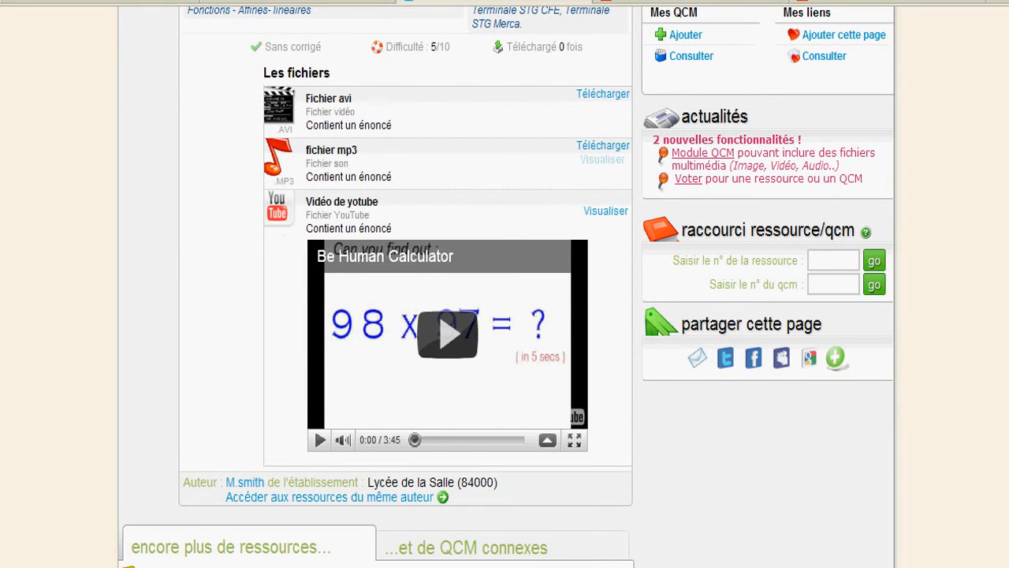
Download the 'Fichier avi' file from resource 117's page.
scroll(633, 354, "up", 3)
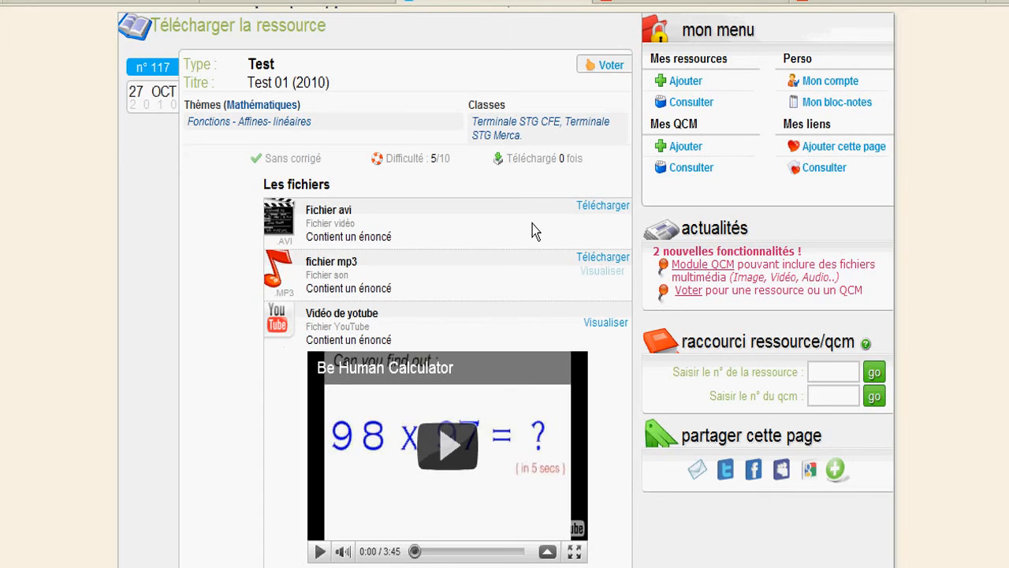
left_click(605, 211)
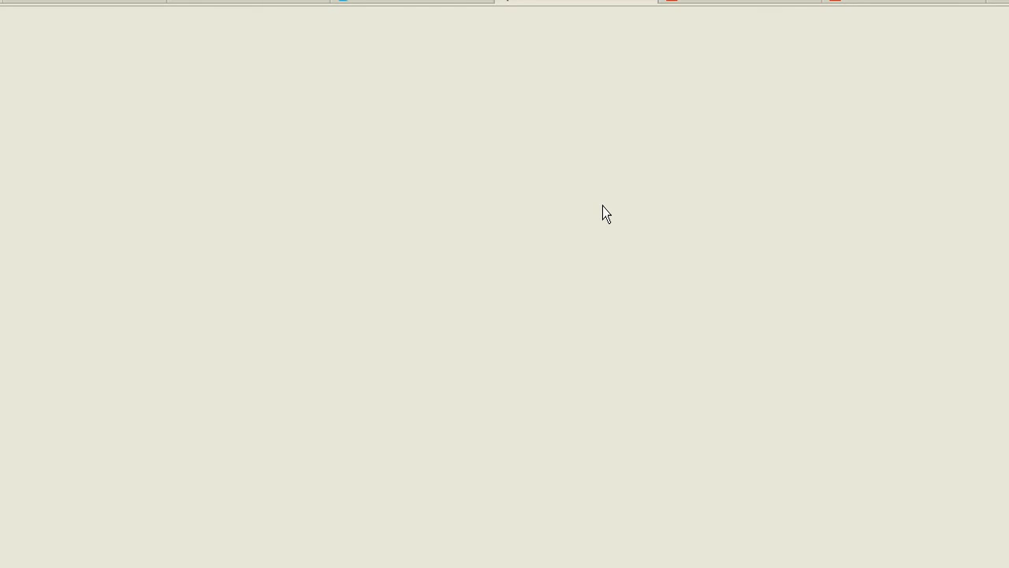